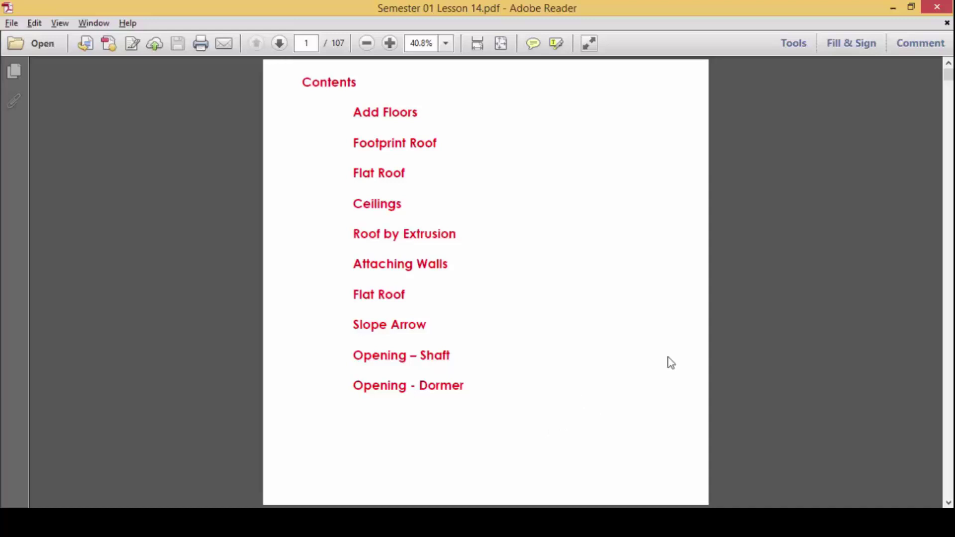
# Step: Switch from the lesson PDF in Adobe Reader to the Revit start screen
pyautogui.hotkey('alt', 'Tab')
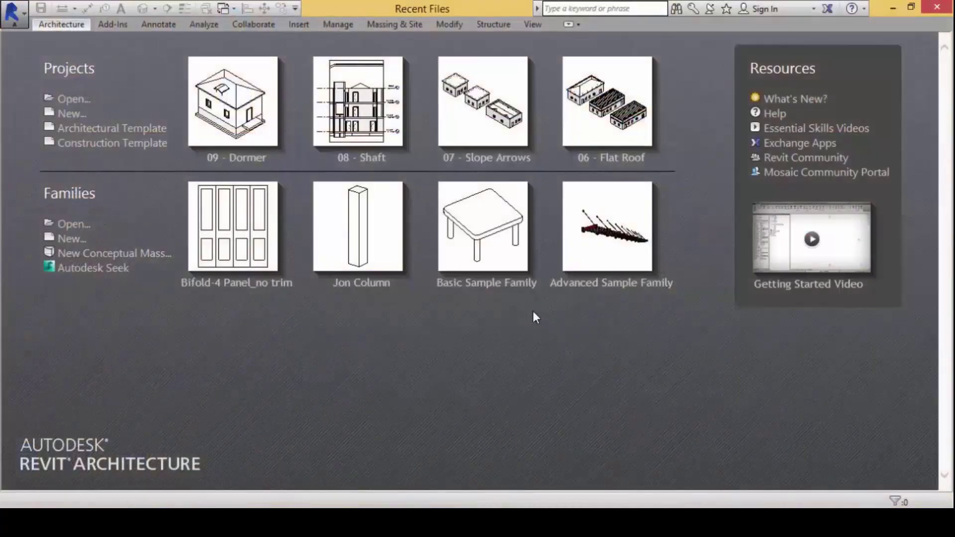
# Step: Open 01 - Adding Floors.rvt from the lesson folder in Revit
pyautogui.hotkey('alt', 'Tab')
pyautogui.hotkey('alt', 'Tab')
pyautogui.hotkey('alt', 'Tab')
pyautogui.hotkey('alt', 'Tab')
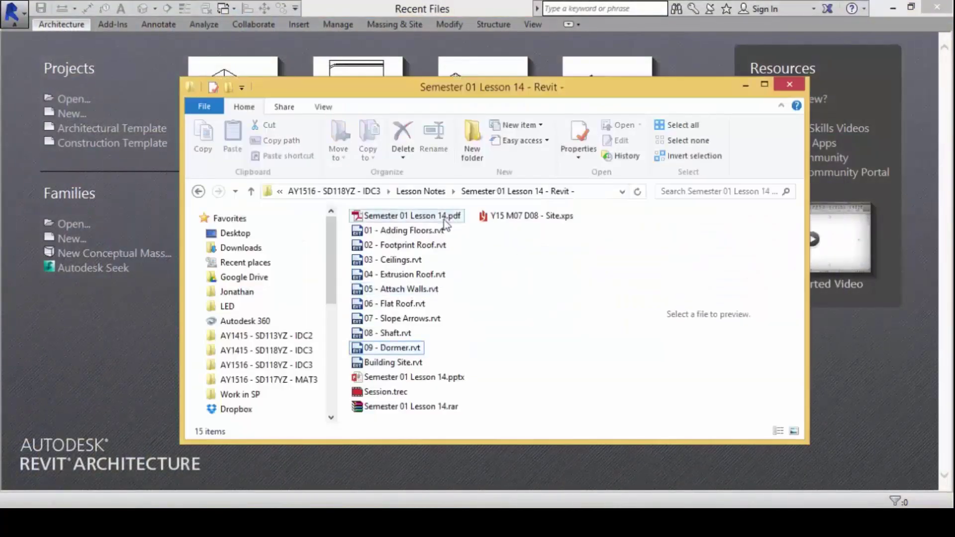
pyautogui.click(443, 230)
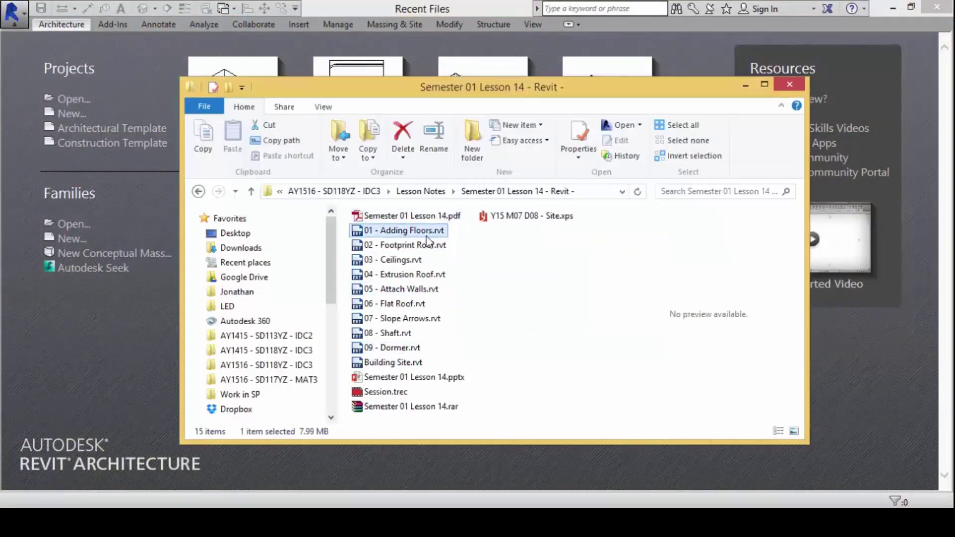
pyautogui.doubleClick(426, 236)
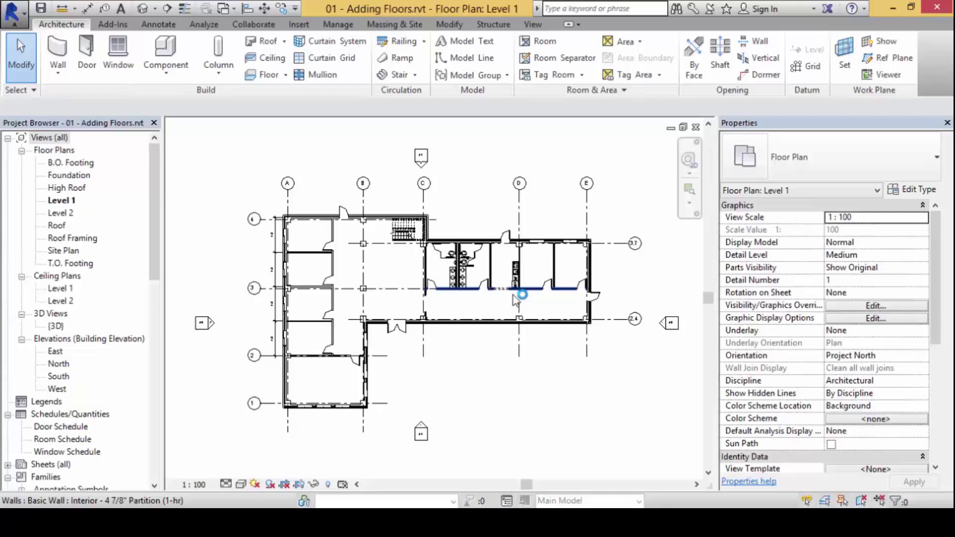
# Step: Start a Floor: Architectural boundary sketch on Level 1 with the Generic - 12" type
pyautogui.hotkey('alt', 'Tab')
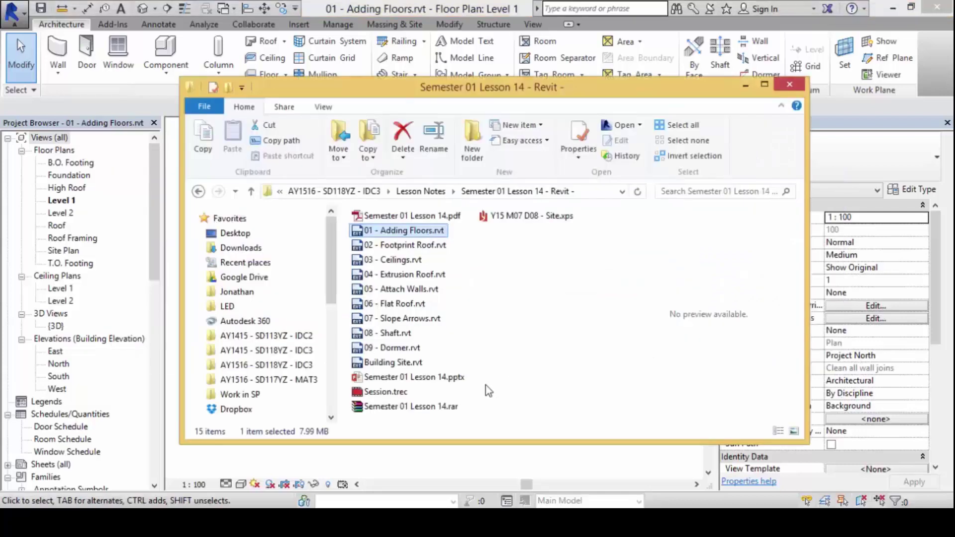
pyautogui.hotkey('alt', 'Tab')
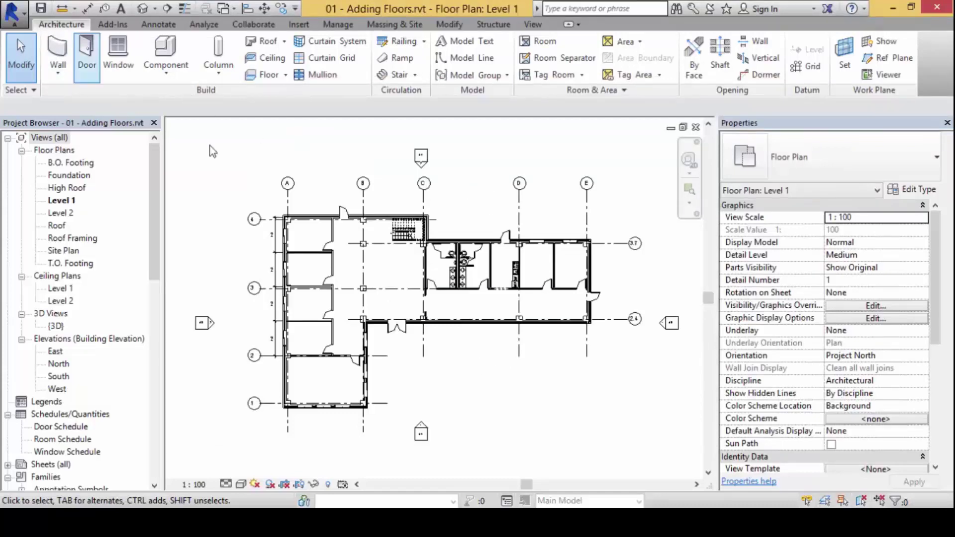
pyautogui.click(286, 75)
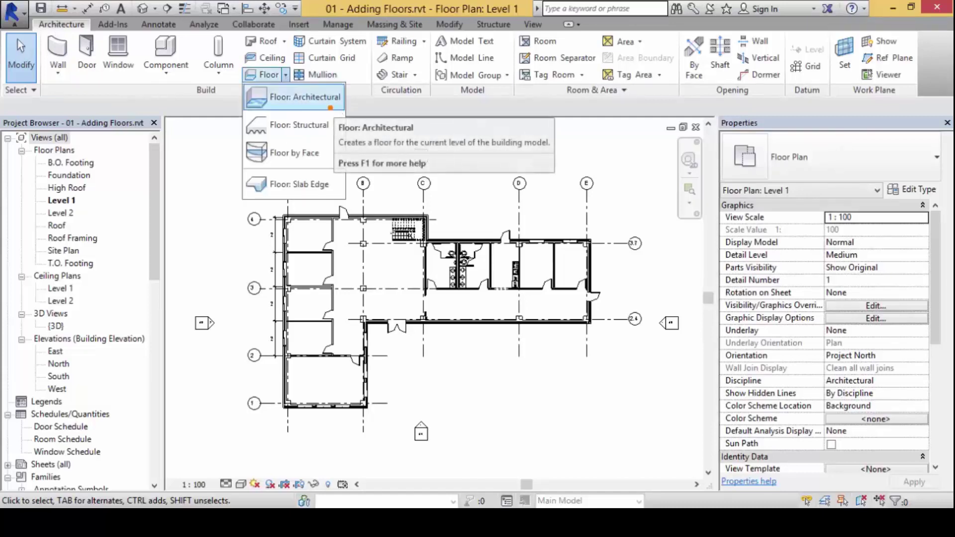
pyautogui.moveTo(27, 38)
pyautogui.mouseDown()
pyautogui.moveTo(77, 44)
pyautogui.moveTo(118, 29)
pyautogui.moveTo(59, 7)
pyautogui.moveTo(19, 21)
pyautogui.moveTo(25, 43)
pyautogui.mouseUp()
pyautogui.moveTo(257, 55)
pyautogui.mouseDown()
pyautogui.moveTo(239, 59)
pyautogui.moveTo(229, 115)
pyautogui.moveTo(354, 118)
pyautogui.moveTo(342, 75)
pyautogui.moveTo(281, 51)
pyautogui.moveTo(233, 56)
pyautogui.mouseUp()
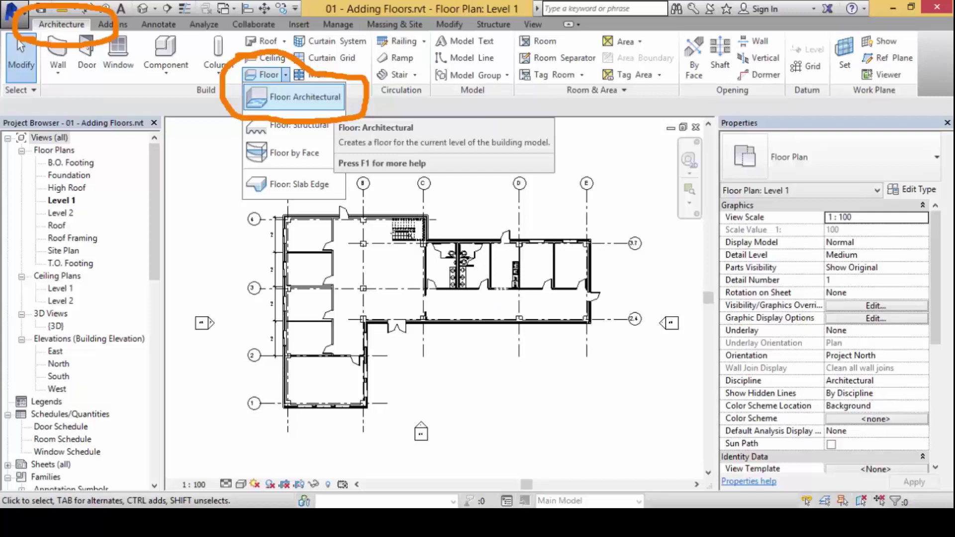
pyautogui.press('Escape')
pyautogui.click(286, 74)
pyautogui.click(287, 97)
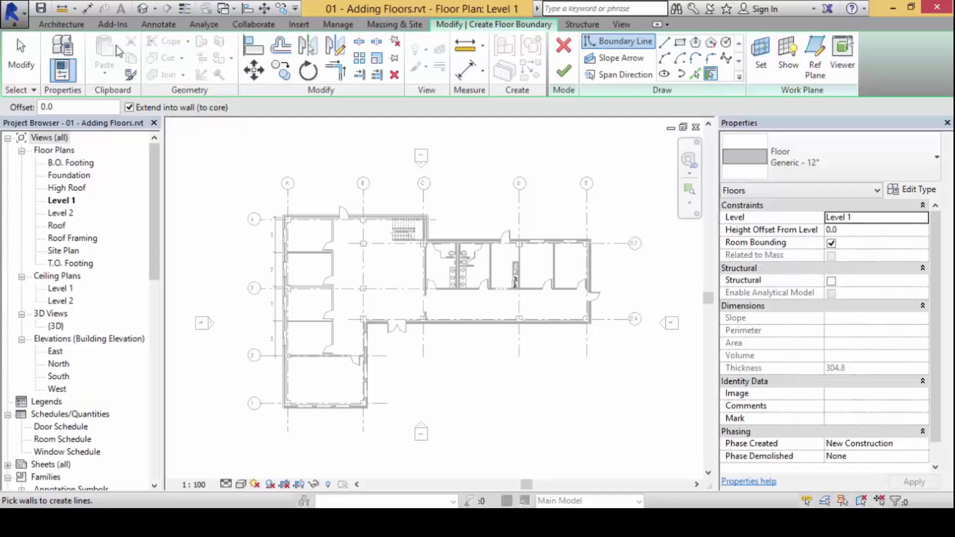
# Step: Look over the Architecture, Add-Ins, Structure and View tabs, then cancel the floor sketch
pyautogui.click(54, 25)
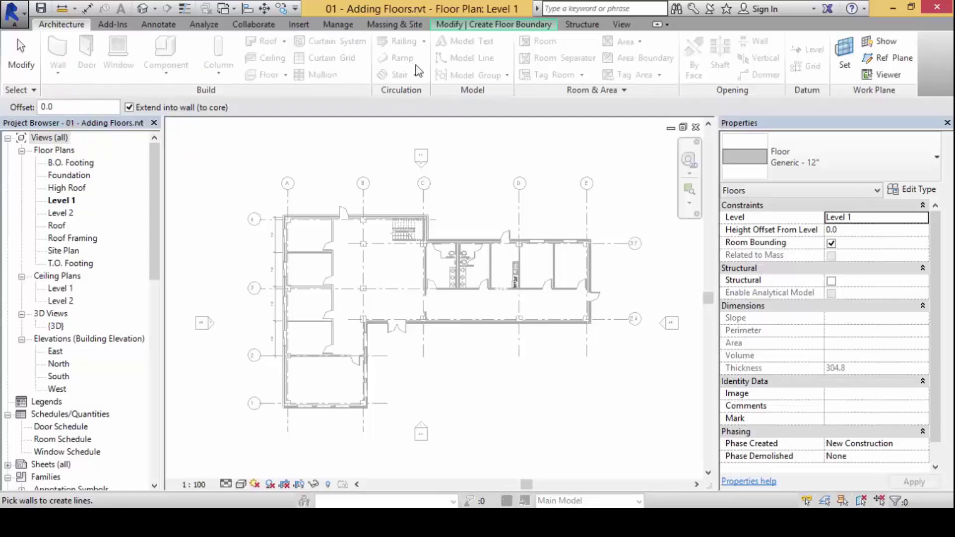
pyautogui.click(113, 24)
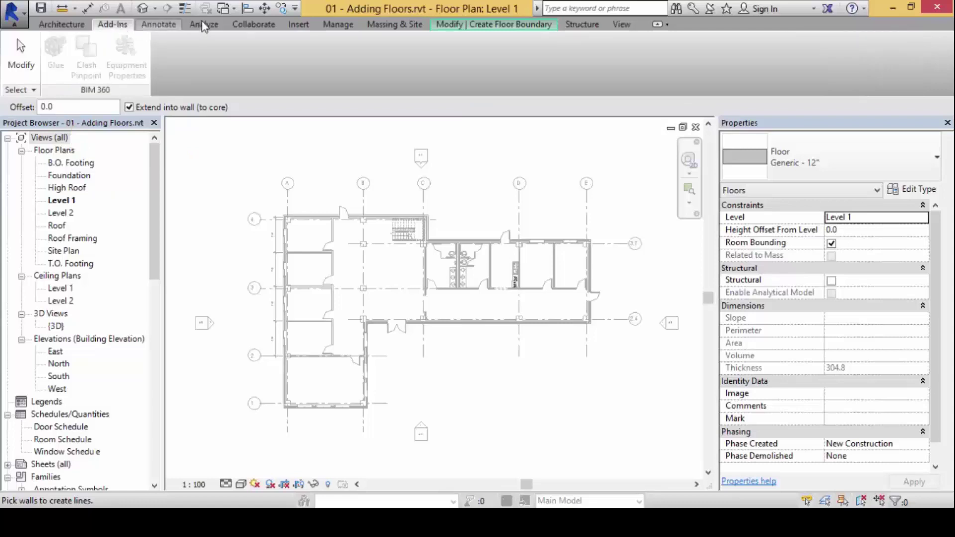
pyautogui.scroll(-6, 204, 27)
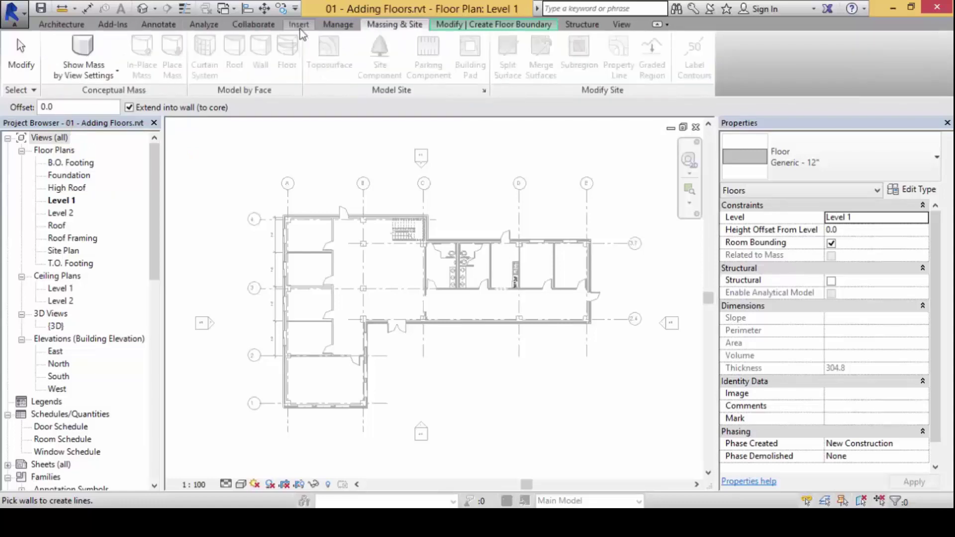
pyautogui.scroll(2, 301, 31)
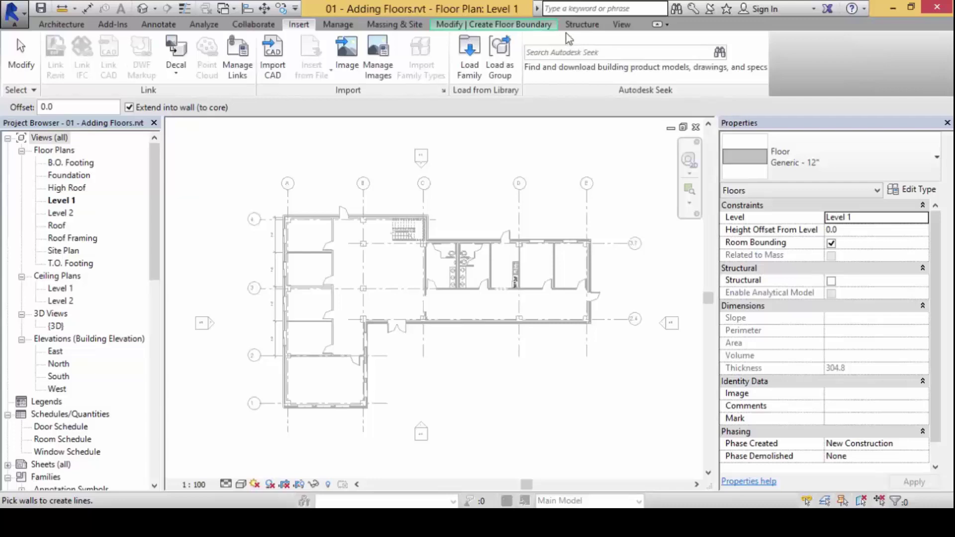
pyautogui.click(581, 25)
pyautogui.click(623, 26)
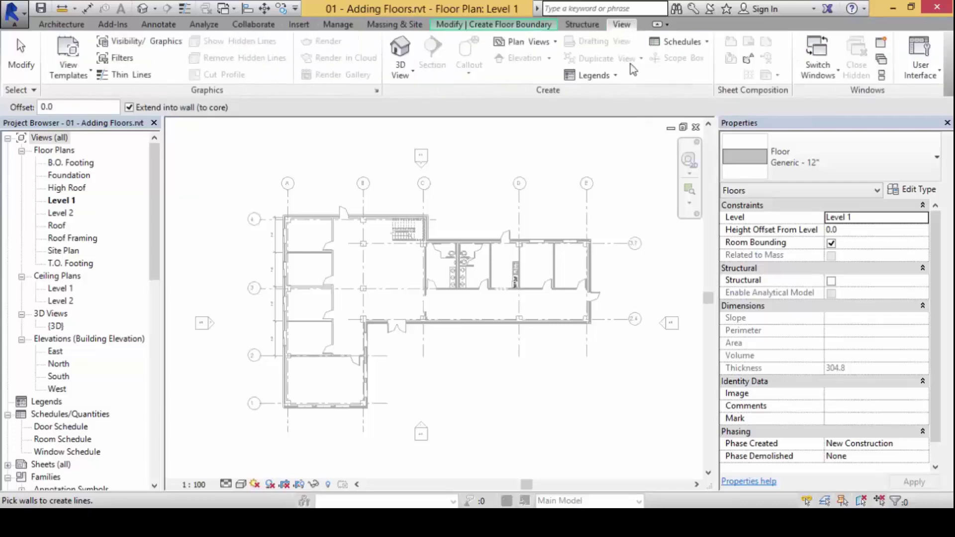
pyautogui.click(497, 25)
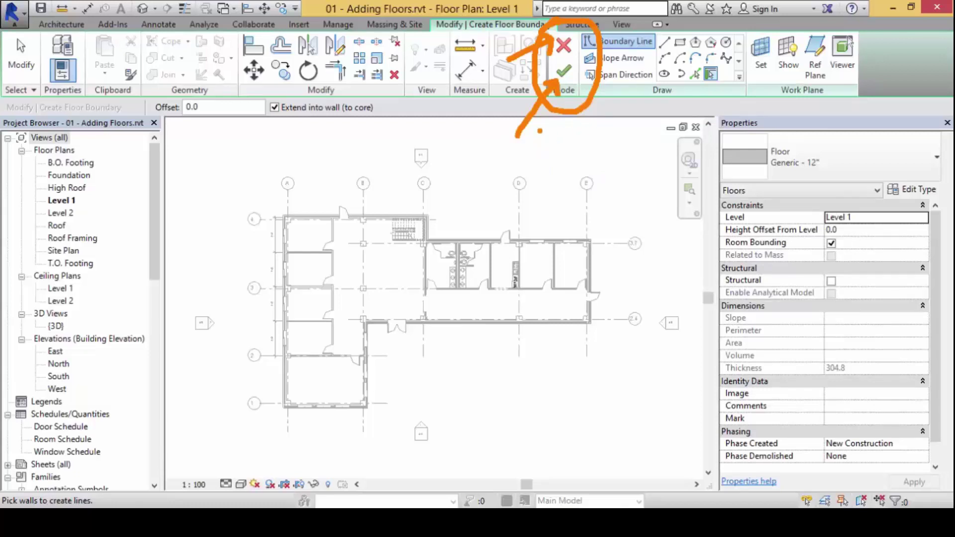
pyautogui.click(569, 45)
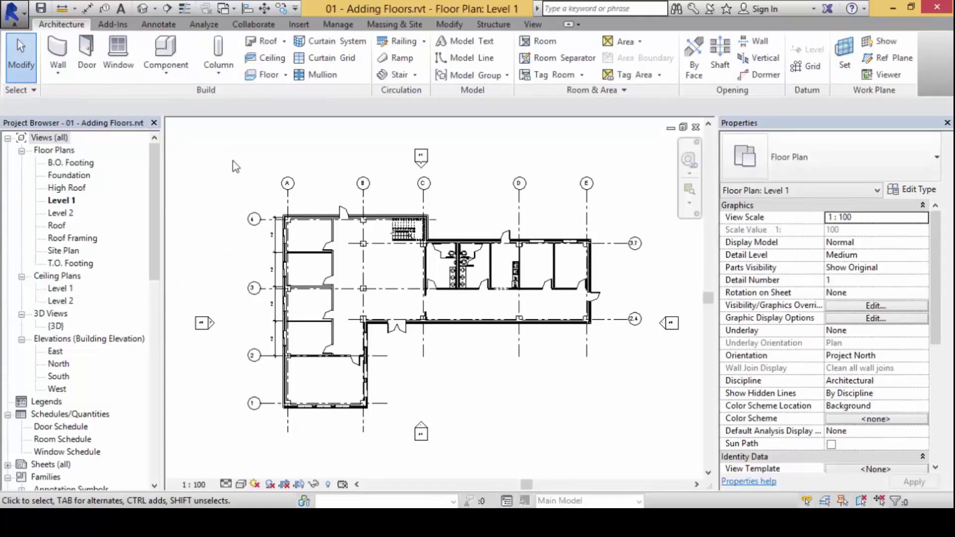
# Step: Restart a Floor: Architectural sketch on Level 1 using the Generic - 12" floor type
pyautogui.click(285, 74)
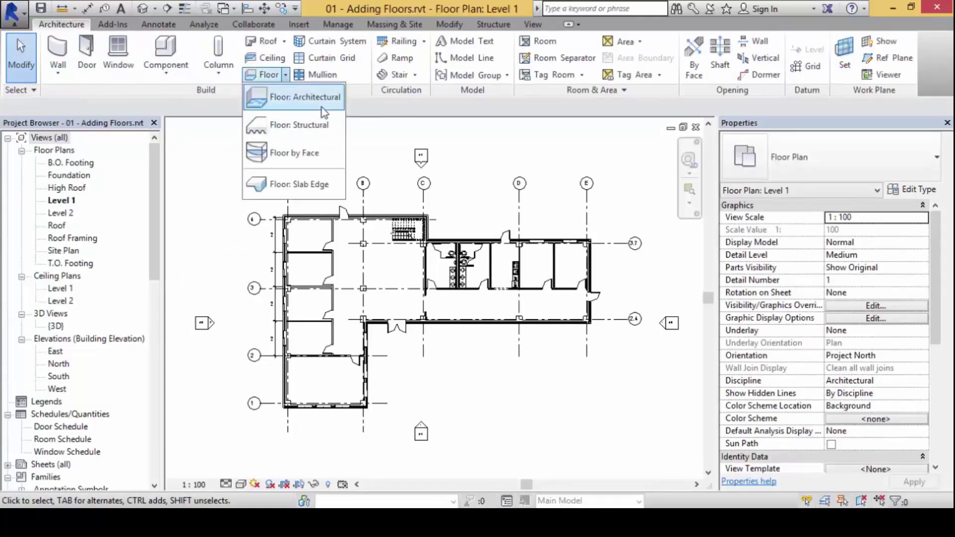
pyautogui.click(321, 106)
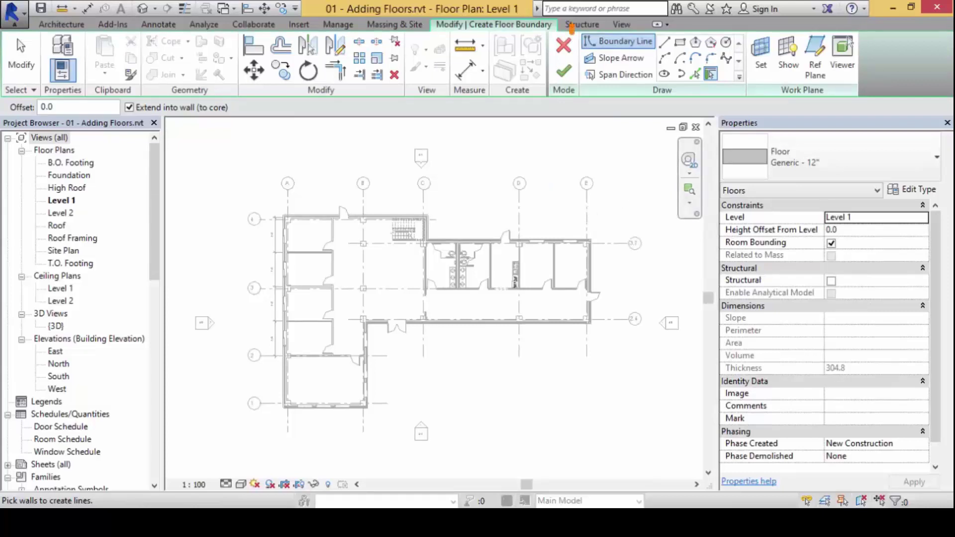
pyautogui.moveTo(571, 29)
pyautogui.mouseDown()
pyautogui.moveTo(568, 92)
pyautogui.moveTo(683, 103)
pyautogui.moveTo(749, 93)
pyautogui.moveTo(756, 34)
pyautogui.moveTo(574, 34)
pyautogui.mouseUp()
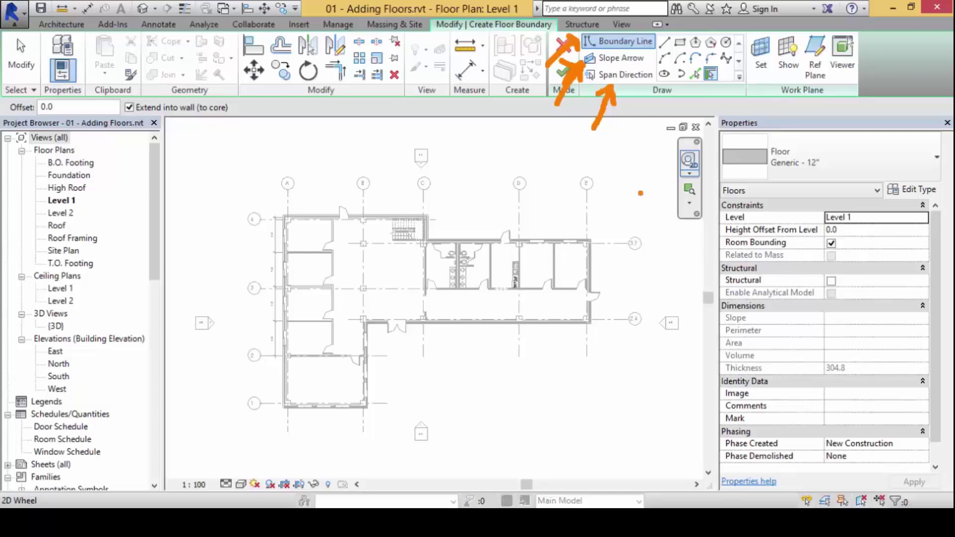
pyautogui.moveTo(628, 189)
pyautogui.mouseDown()
pyautogui.moveTo(648, 158)
pyautogui.moveTo(642, 63)
pyautogui.moveTo(627, 62)
pyautogui.moveTo(646, 63)
pyautogui.mouseUp()
pyautogui.click(693, 137)
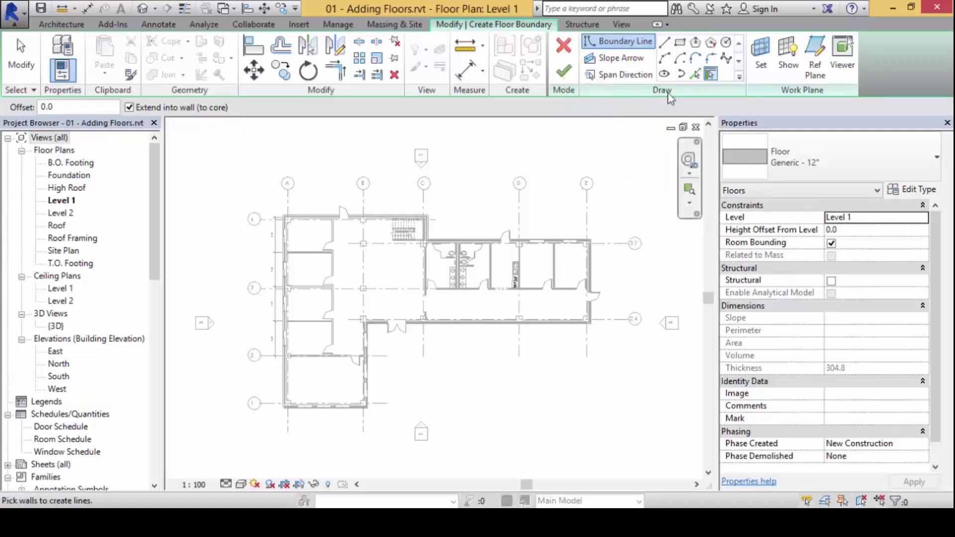
pyautogui.moveTo(700, 24)
pyautogui.mouseDown()
pyautogui.moveTo(645, 45)
pyautogui.moveTo(648, 94)
pyautogui.moveTo(732, 102)
pyautogui.moveTo(760, 87)
pyautogui.moveTo(767, 38)
pyautogui.moveTo(744, 22)
pyautogui.moveTo(707, 22)
pyautogui.mouseUp()
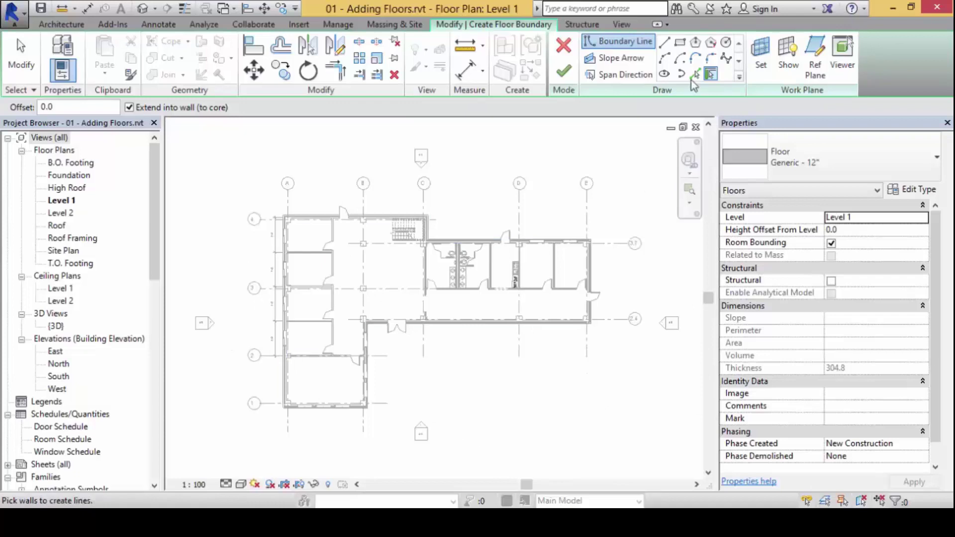
# Step: Draw a closed irregular polygon boundary of straight lines around the Level 1 building
pyautogui.click(664, 42)
pyautogui.click(242, 426)
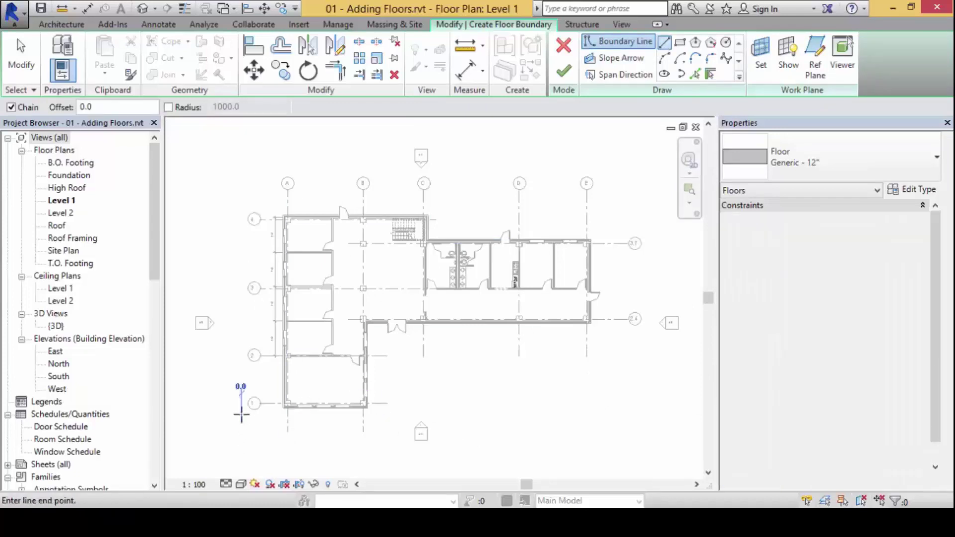
pyautogui.click(253, 188)
pyautogui.click(400, 170)
pyautogui.click(470, 173)
pyautogui.click(518, 223)
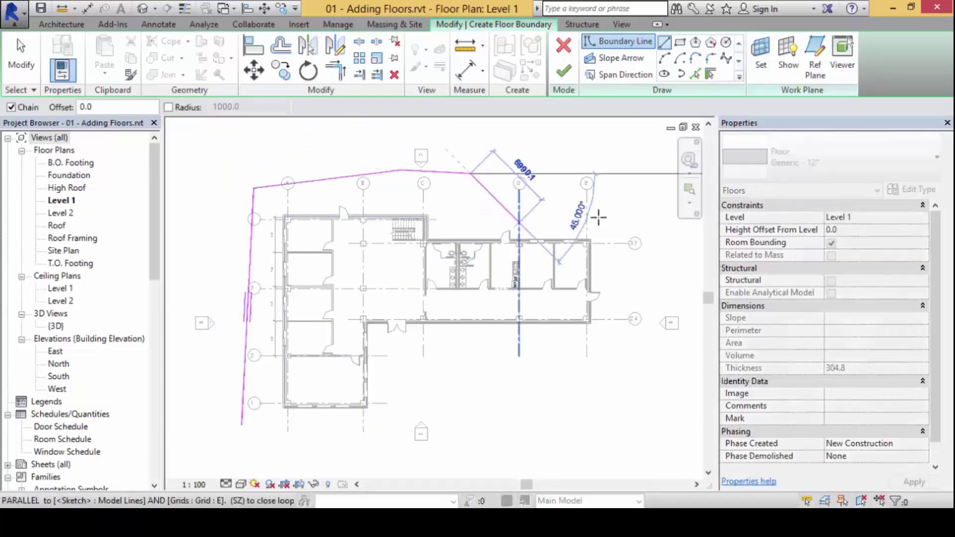
pyautogui.click(600, 222)
pyautogui.click(641, 252)
pyautogui.click(642, 342)
pyautogui.click(591, 414)
pyautogui.click(463, 414)
pyautogui.click(400, 465)
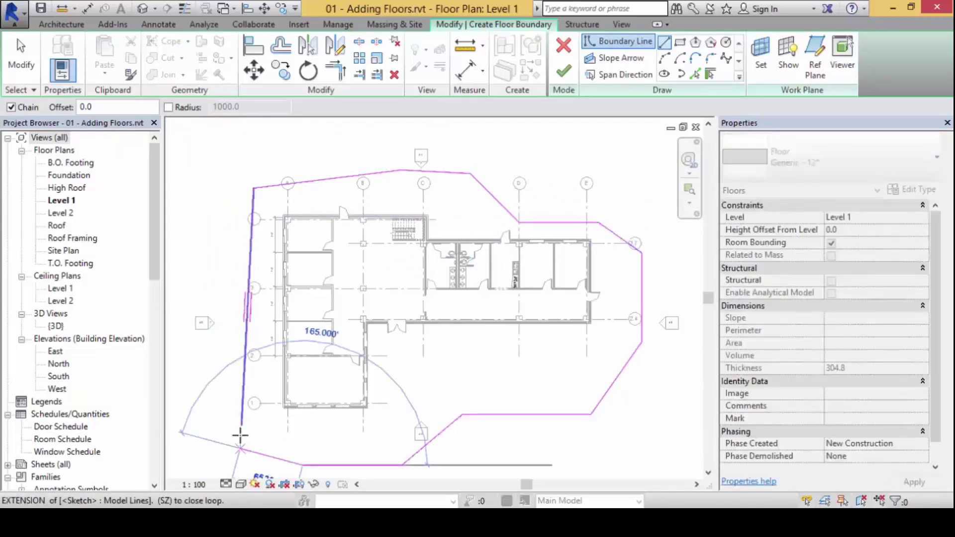
pyautogui.click(303, 465)
pyautogui.click(242, 425)
# Step: Finish the floor sketch, answer the wall-attachment prompt, and deselect the new floor
pyautogui.click(561, 74)
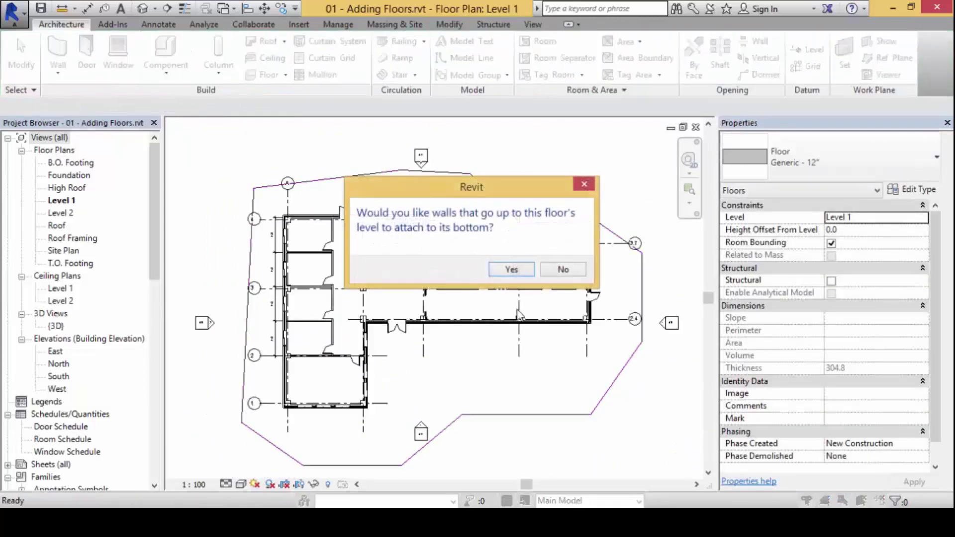
pyautogui.click(562, 270)
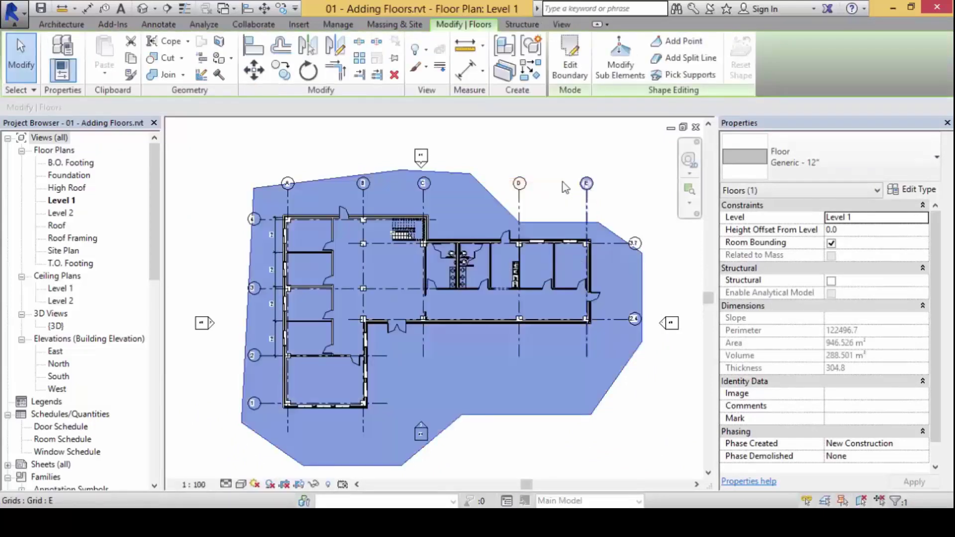
pyautogui.click(575, 159)
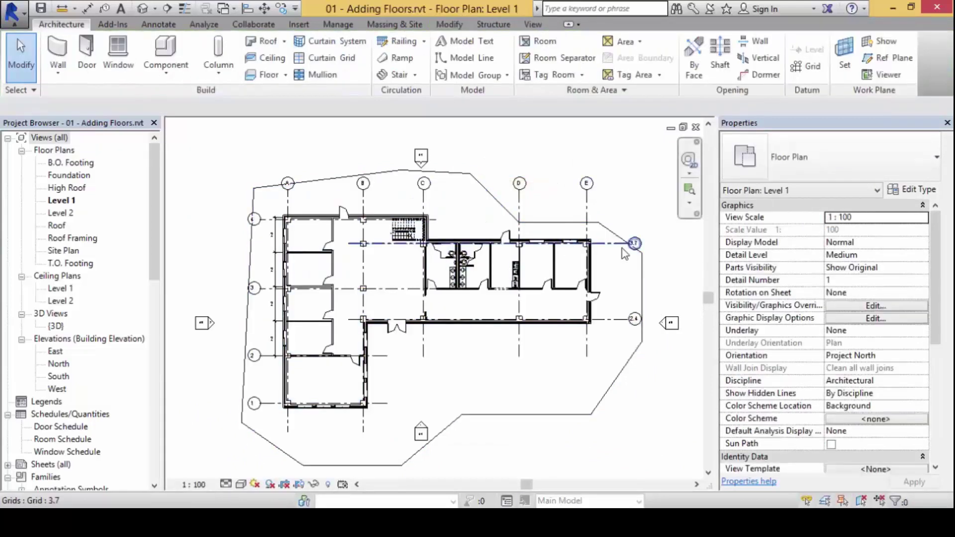
# Step: Glance at the View tab, then select the Level 1 Generic - 12" floor to see its properties
pyautogui.click(533, 24)
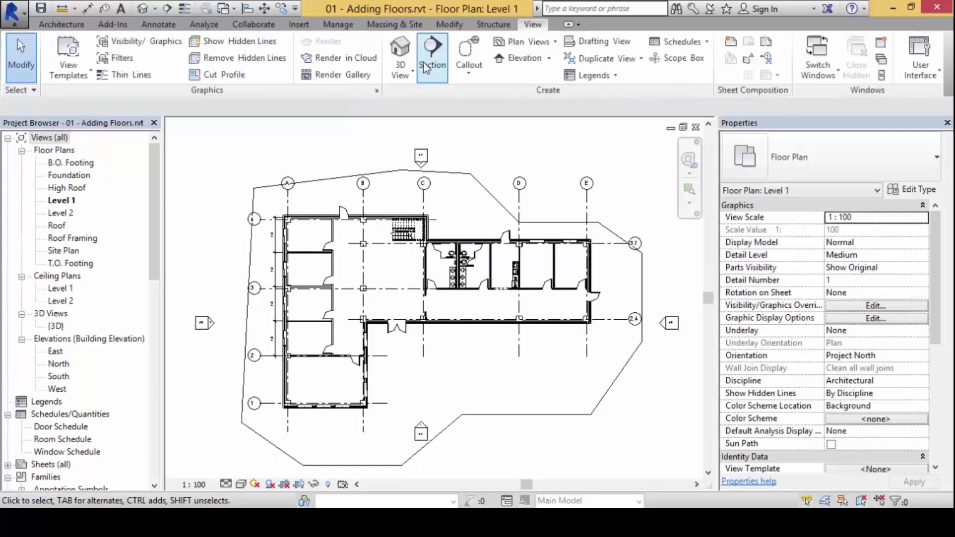
pyautogui.click(400, 55)
pyautogui.keyDown('shift'); pyautogui.moveTo(423, 238); pyautogui.dragTo(425, 415, button='middle'); pyautogui.keyUp('shift')
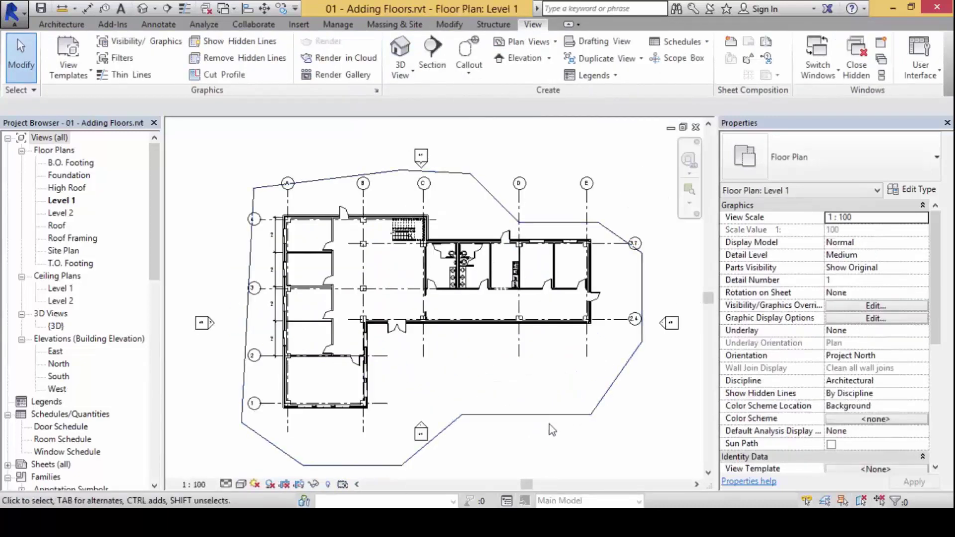
pyautogui.click(547, 415)
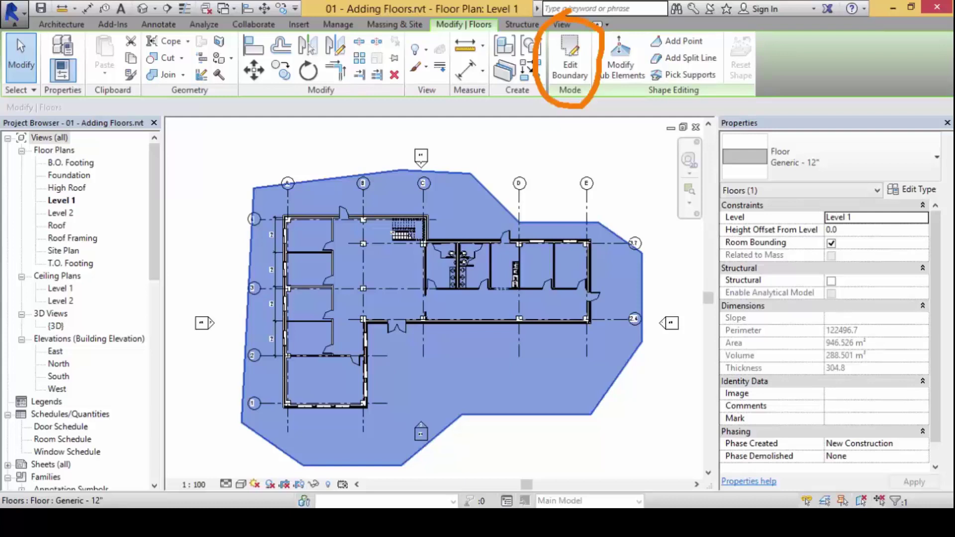
# Step: Use Edit Boundary to reopen the selected Level 1 floor's outline sketch
pyautogui.click(570, 64)
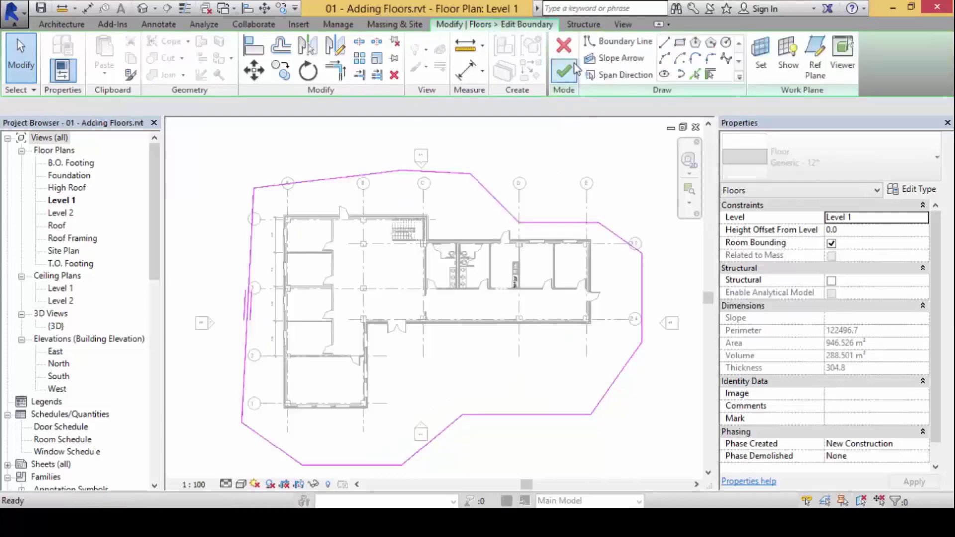
# Step: Delete the whole old boundary chain and switch to Pick Walls for new boundary lines
pyautogui.press('Tab')
pyautogui.click(556, 412)
pyautogui.press('Delete')
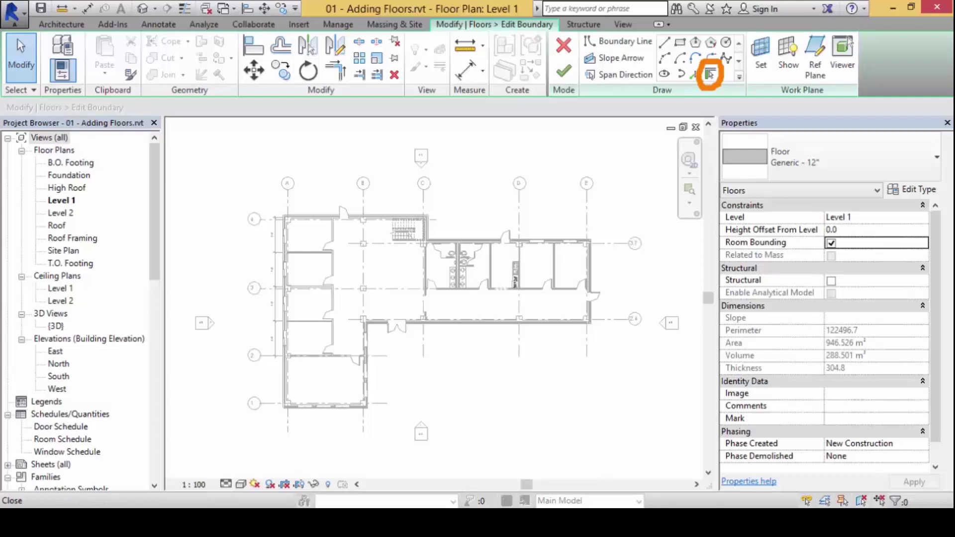
pyautogui.click(710, 74)
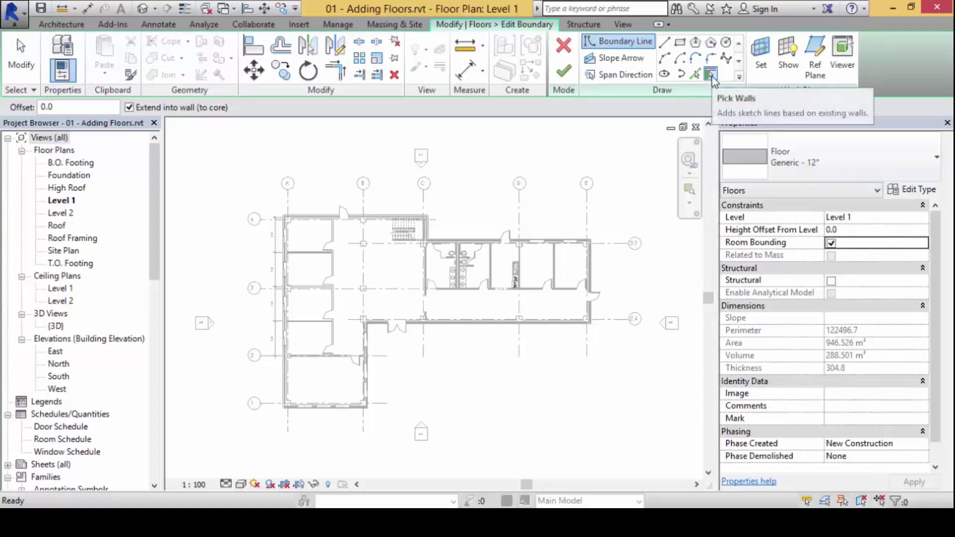
# Step: Pick the left, top, grid C, grid E, bottom, grid B and grid 1 exterior walls as boundary
pyautogui.click(288, 309)
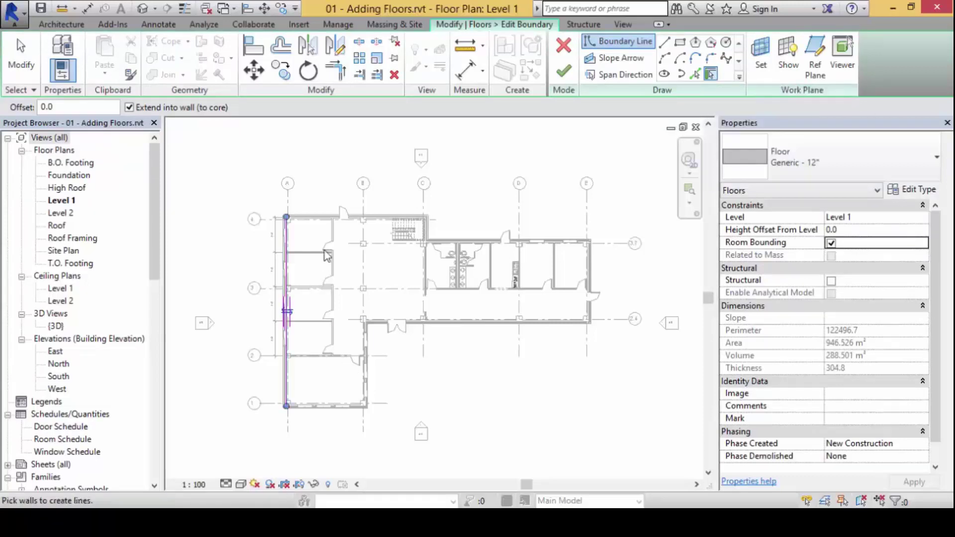
pyautogui.click(378, 217)
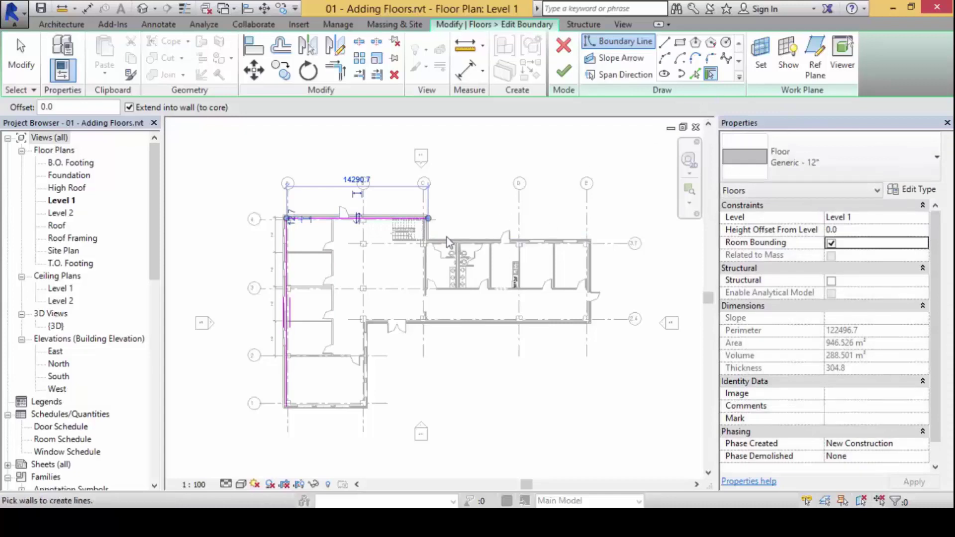
pyautogui.click(424, 232)
pyautogui.click(552, 242)
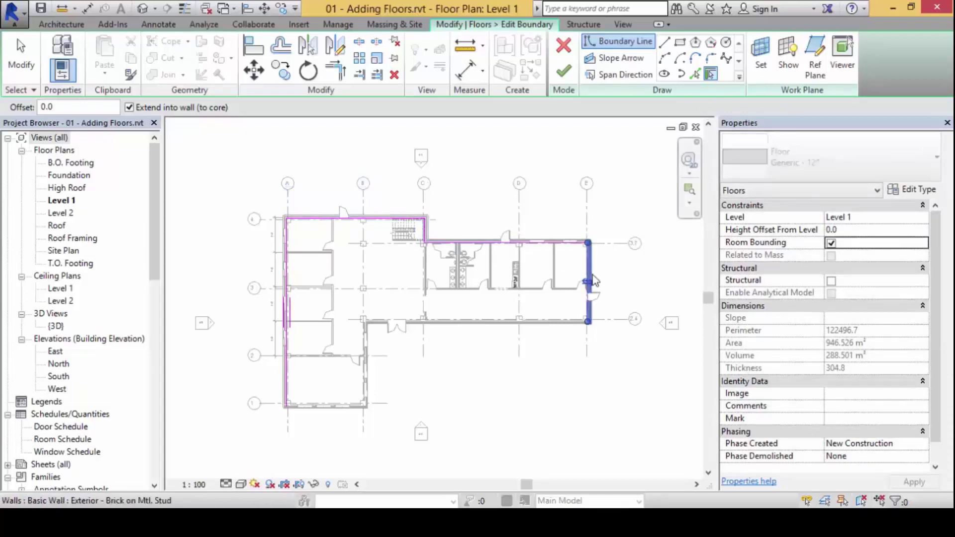
pyautogui.click(589, 278)
pyautogui.click(547, 321)
pyautogui.click(368, 380)
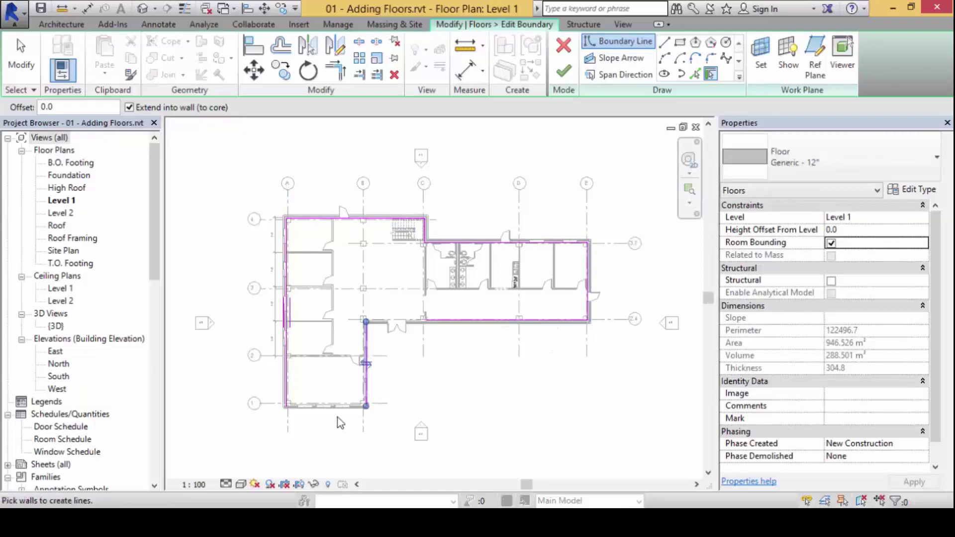
pyautogui.click(331, 406)
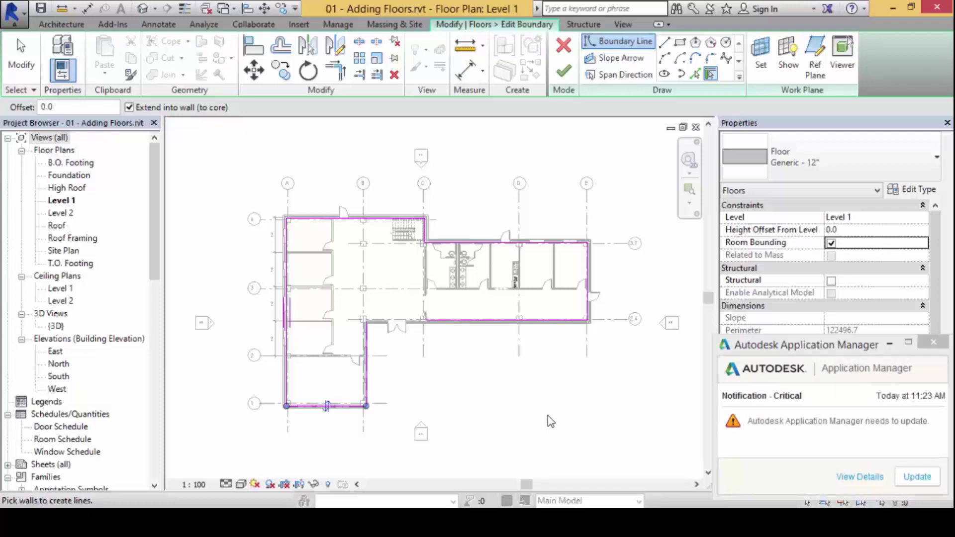
pyautogui.click(563, 71)
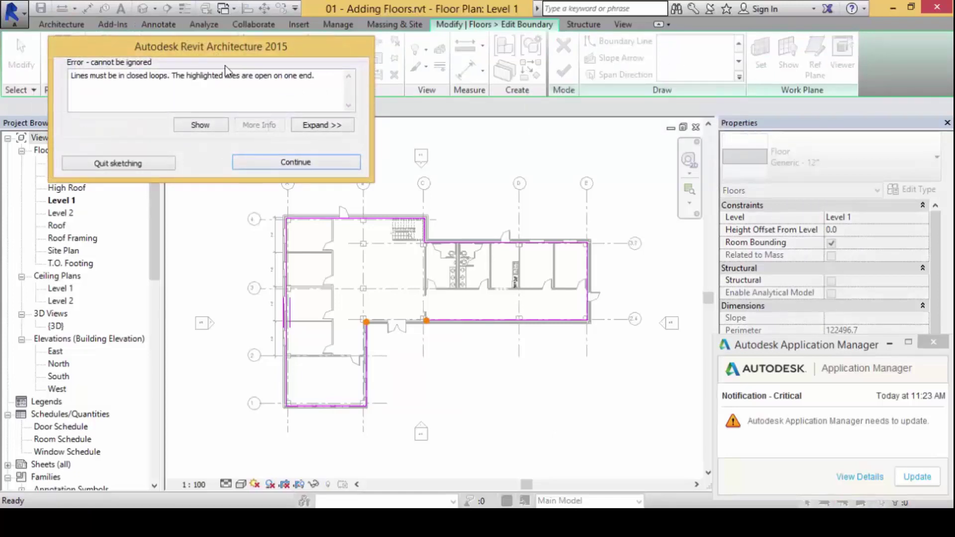
pyautogui.moveTo(252, 54); pyautogui.dragTo(377, 139)
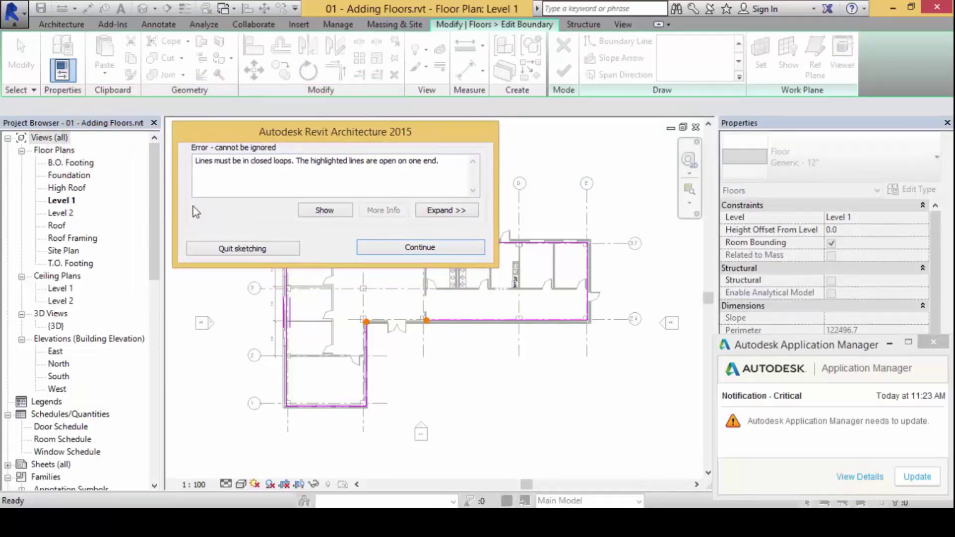
pyautogui.moveTo(321, 136); pyautogui.dragTo(292, 110)
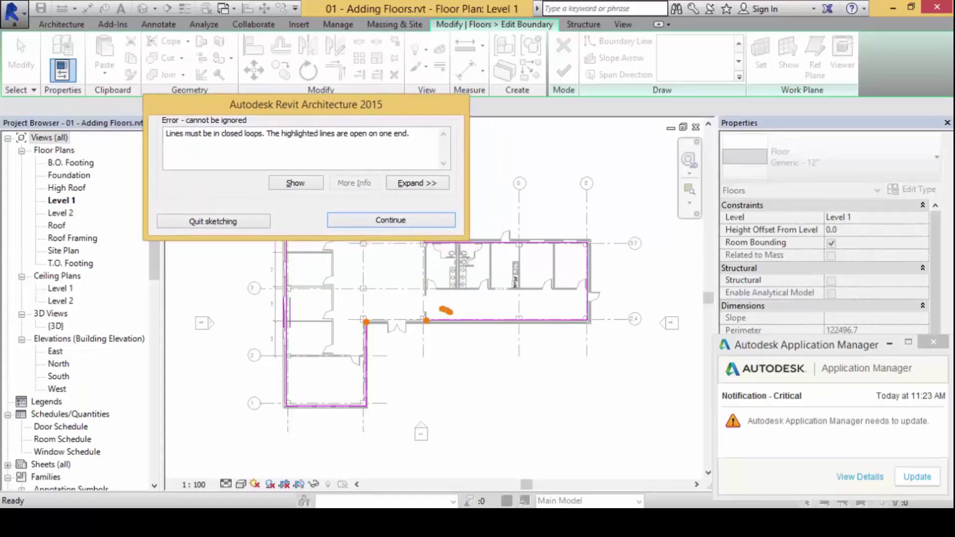
pyautogui.moveTo(440, 308)
pyautogui.mouseDown()
pyautogui.moveTo(347, 312)
pyautogui.moveTo(343, 329)
pyautogui.moveTo(369, 346)
pyautogui.moveTo(411, 348)
pyautogui.moveTo(449, 337)
pyautogui.moveTo(440, 304)
pyautogui.mouseUp()
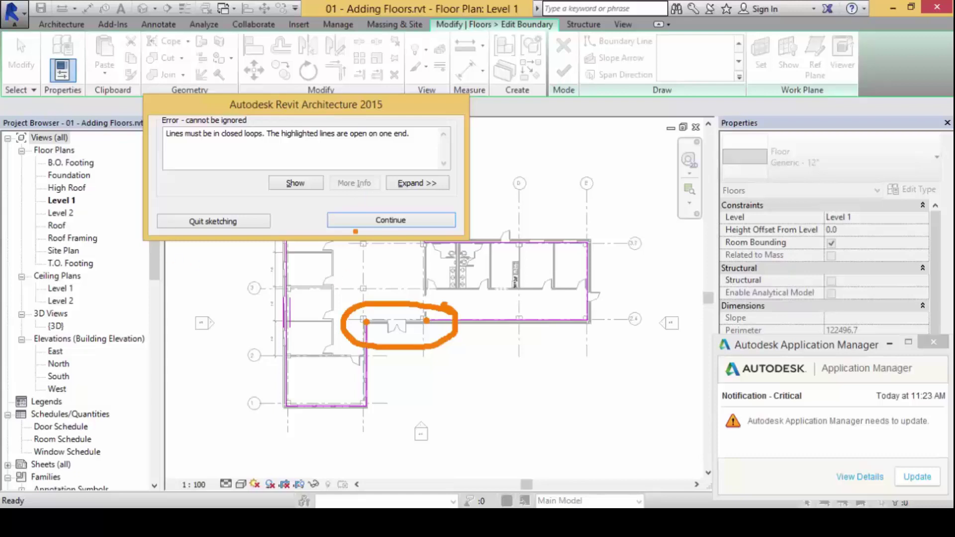
pyautogui.press('Escape')
pyautogui.click(426, 221)
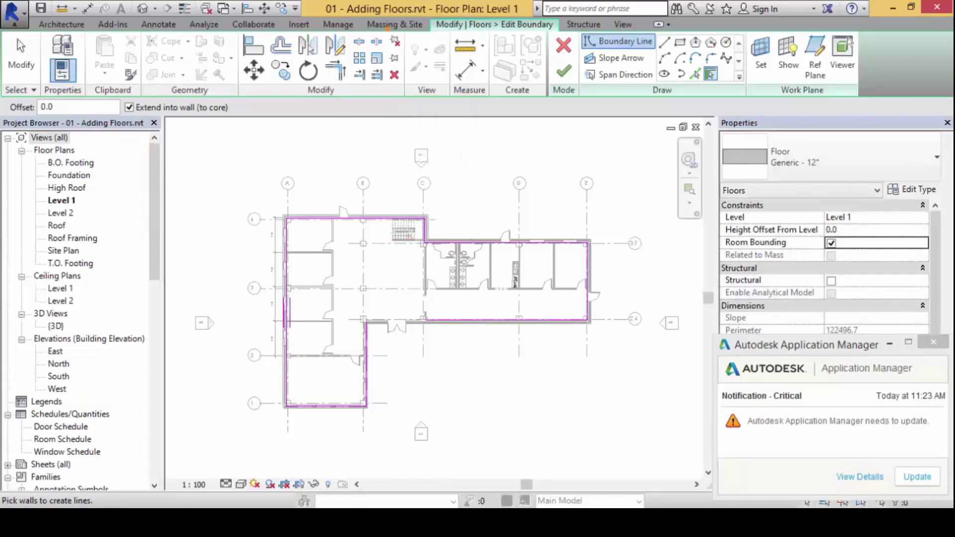
# Step: Trim the two open Level 1 boundary lines into a closed corner and finish the floor sketch
pyautogui.moveTo(390, 25)
pyautogui.mouseDown()
pyautogui.moveTo(252, 12)
pyautogui.moveTo(204, 66)
pyautogui.moveTo(349, 140)
pyautogui.moveTo(429, 75)
pyautogui.moveTo(397, 23)
pyautogui.mouseUp()
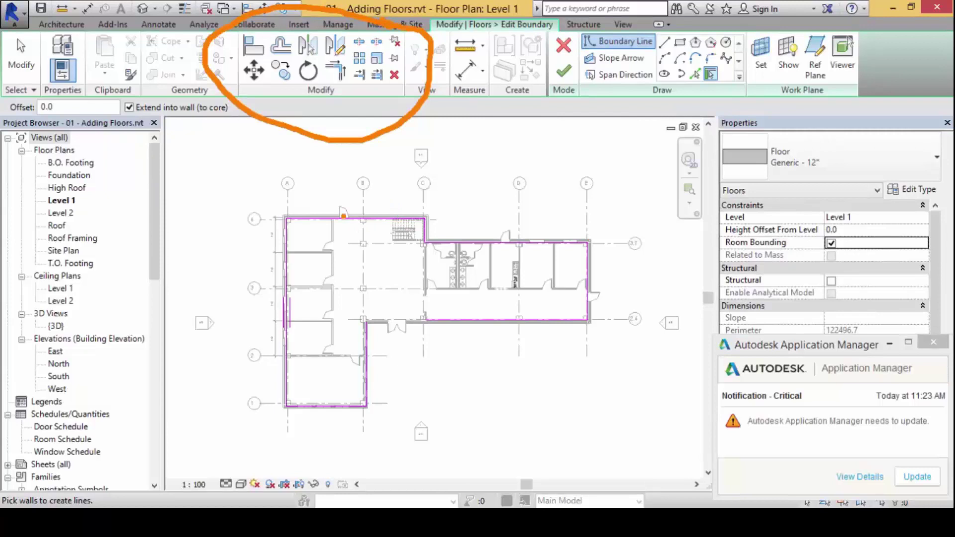
pyautogui.moveTo(342, 197)
pyautogui.mouseDown()
pyautogui.moveTo(331, 81)
pyautogui.moveTo(320, 94)
pyautogui.moveTo(343, 96)
pyautogui.mouseUp()
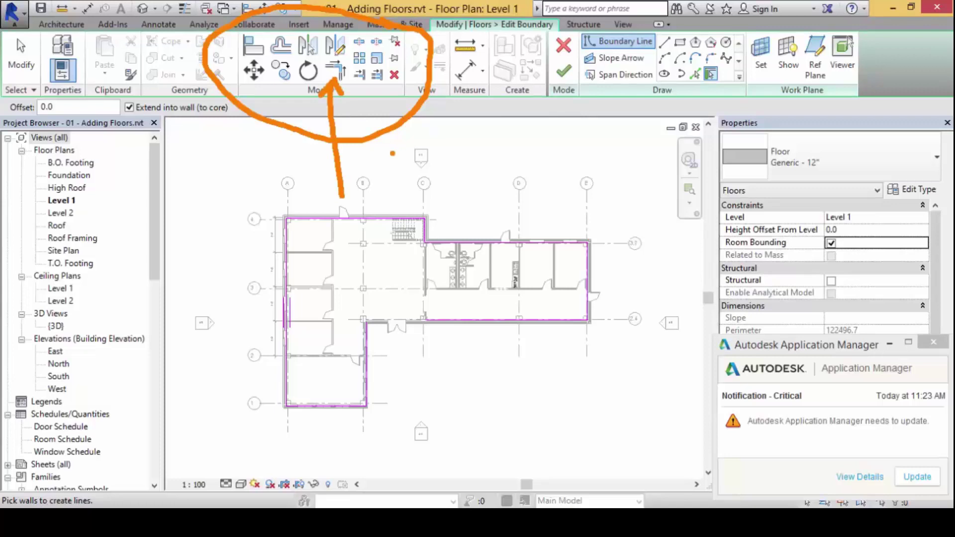
pyautogui.press('Escape')
pyautogui.click(336, 69)
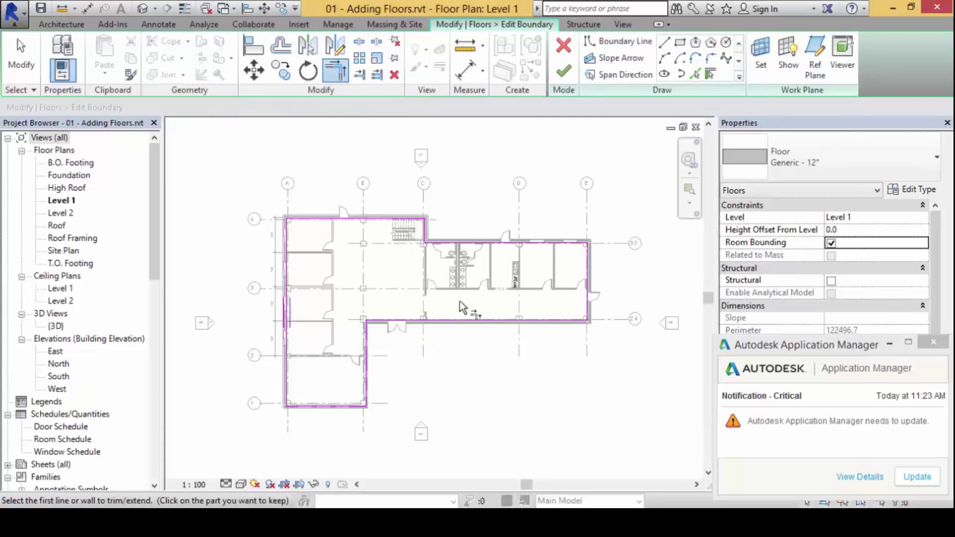
pyautogui.click(569, 72)
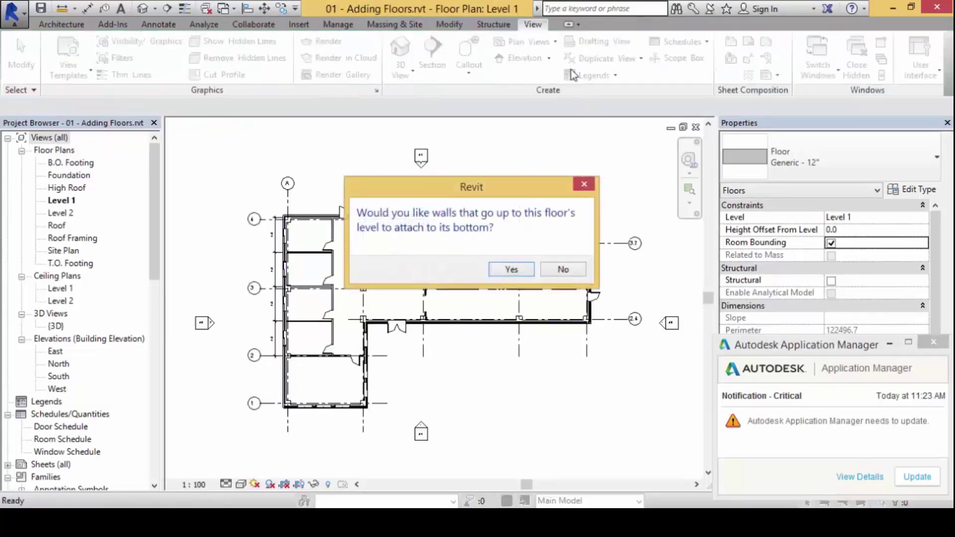
# Step: Decline attaching walls, leaving the Level 1 floor on the L-shaped outline with perimeter 98780.6
pyautogui.moveTo(515, 197); pyautogui.dragTo(511, 152)
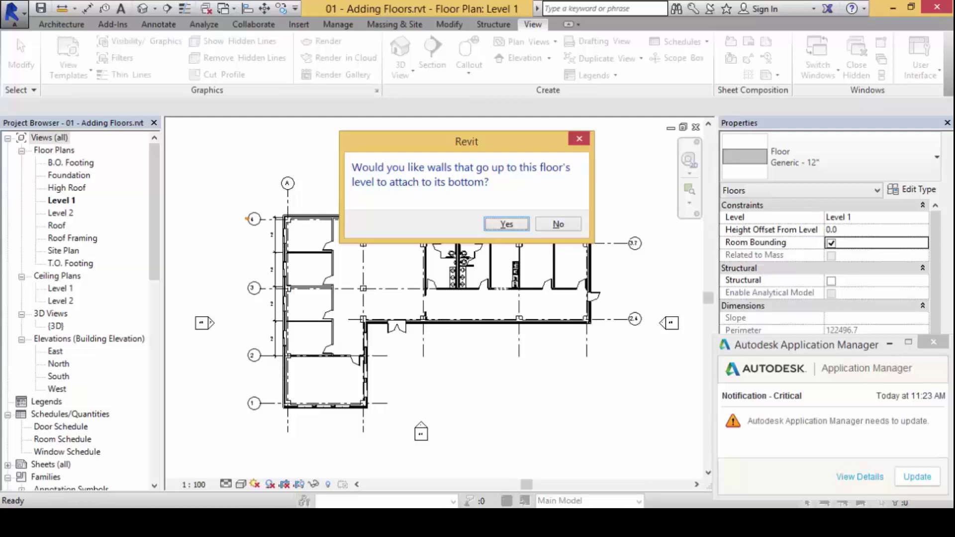
pyautogui.moveTo(246, 210); pyautogui.dragTo(244, 384)
pyautogui.moveTo(288, 205); pyautogui.dragTo(280, 298)
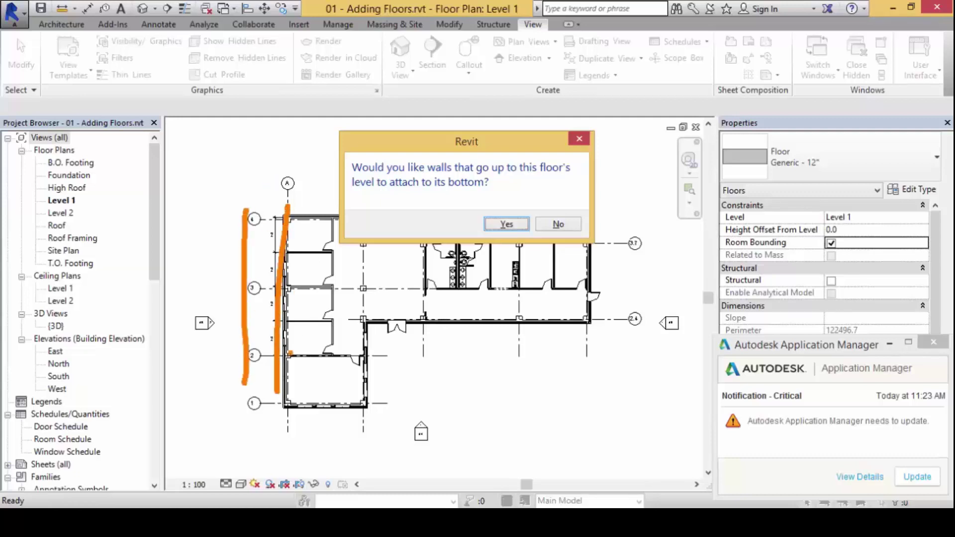
pyautogui.moveTo(242, 114)
pyautogui.mouseDown()
pyautogui.moveTo(245, 92)
pyautogui.moveTo(241, 131)
pyautogui.moveTo(696, 144)
pyautogui.mouseUp()
pyautogui.moveTo(244, 92); pyautogui.dragTo(675, 91)
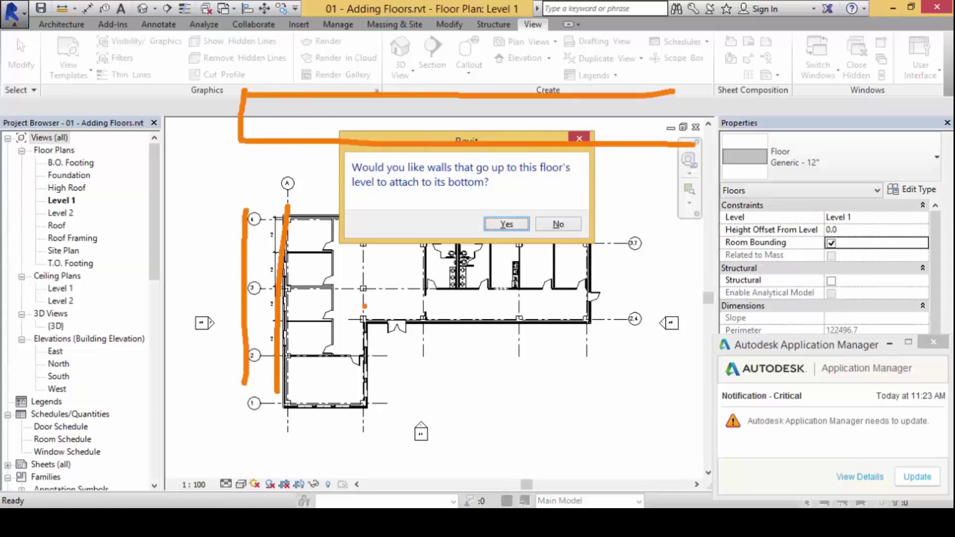
pyautogui.moveTo(247, 213); pyautogui.dragTo(304, 211)
pyautogui.moveTo(215, 267)
pyautogui.mouseDown()
pyautogui.moveTo(221, 218)
pyautogui.moveTo(208, 182)
pyautogui.moveTo(203, 194)
pyautogui.mouseUp()
pyautogui.moveTo(227, 163); pyautogui.dragTo(234, 194)
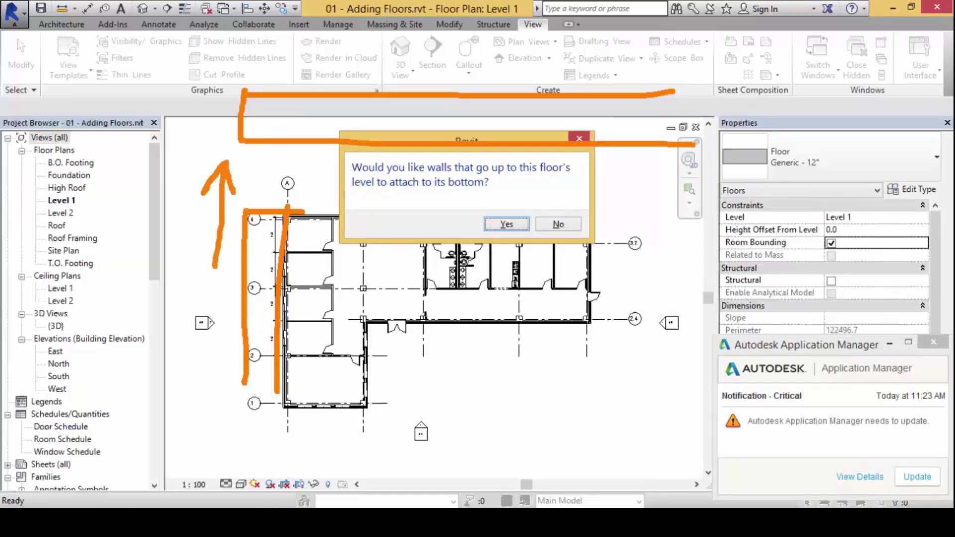
pyautogui.moveTo(255, 158)
pyautogui.mouseDown()
pyautogui.moveTo(251, 209)
pyautogui.moveTo(252, 144)
pyautogui.moveTo(295, 144)
pyautogui.moveTo(290, 209)
pyautogui.mouseUp()
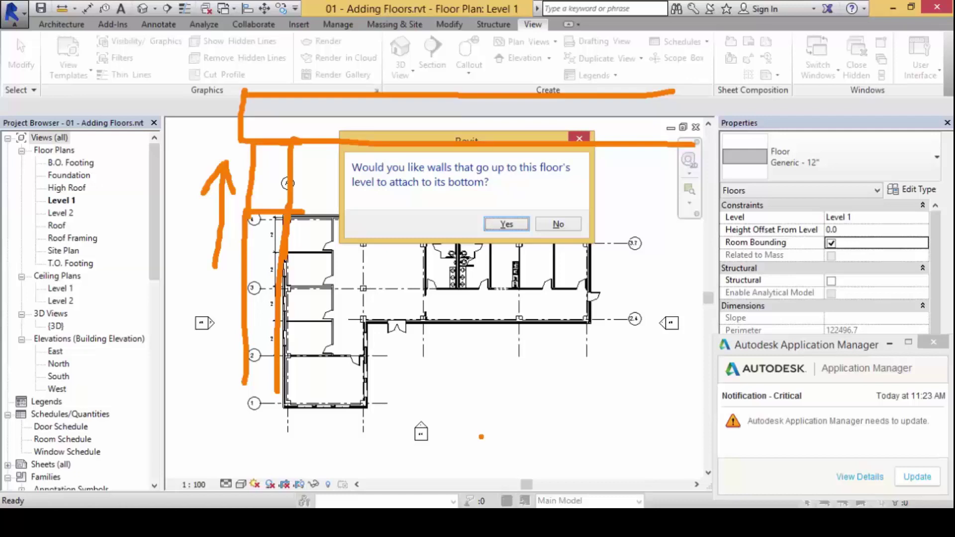
pyautogui.press('Escape')
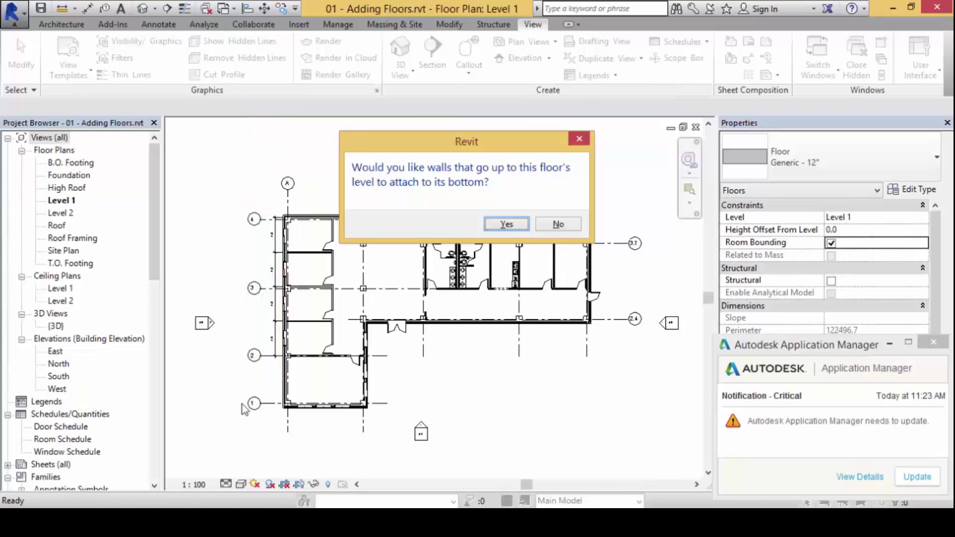
pyautogui.click(564, 219)
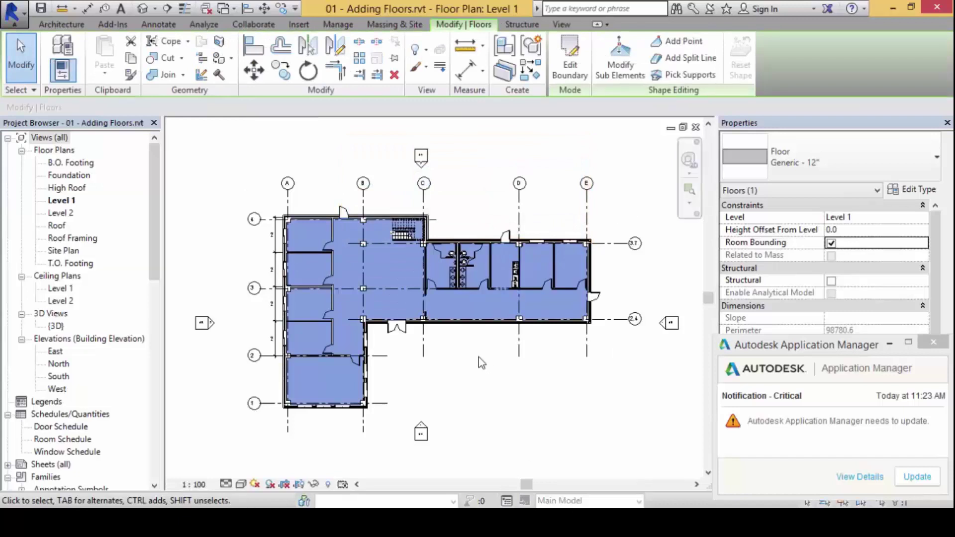
# Step: Deselect the finished Level 1 floor and dismiss the Autodesk Application Manager notification
pyautogui.moveTo(382, 290); pyautogui.dragTo(526, 410)
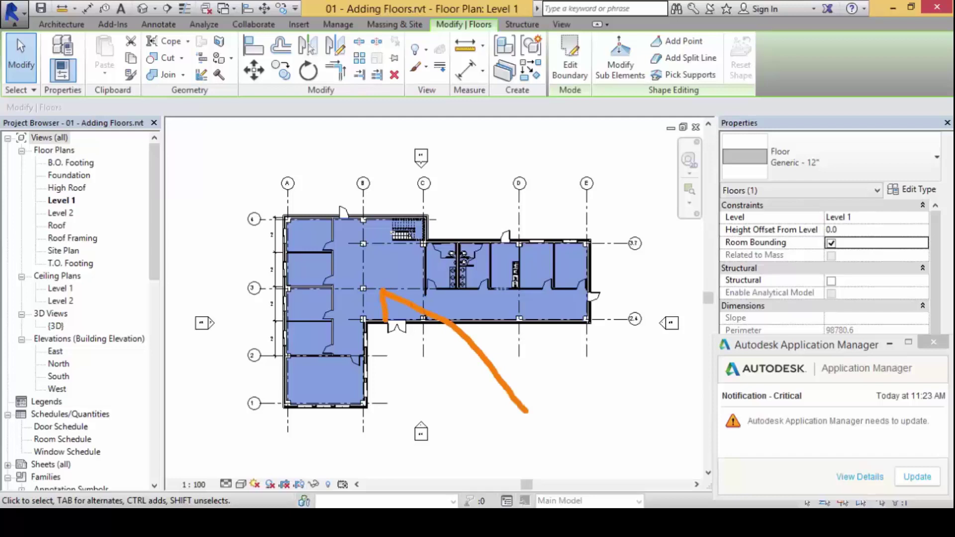
pyautogui.moveTo(382, 289); pyautogui.dragTo(417, 285)
pyautogui.press('Escape')
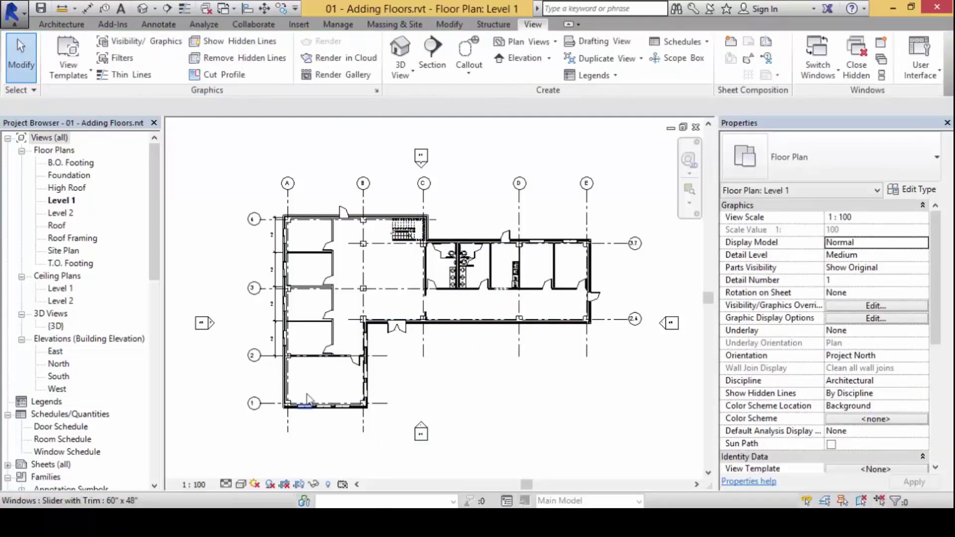
# Step: Open the Level 2 floor plan and center it in the view
pyautogui.click(56, 214)
pyautogui.doubleClick(53, 219)
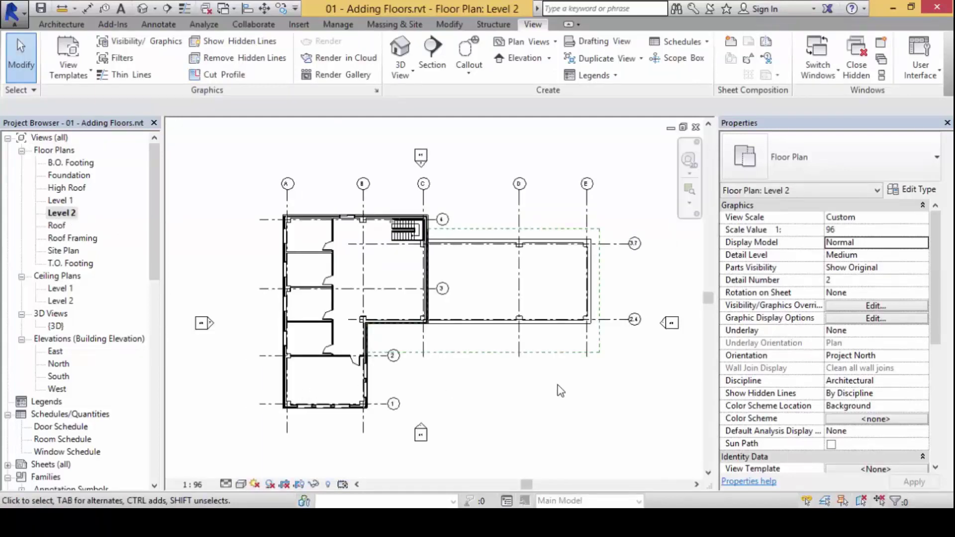
pyautogui.scroll(1, 431, 391)
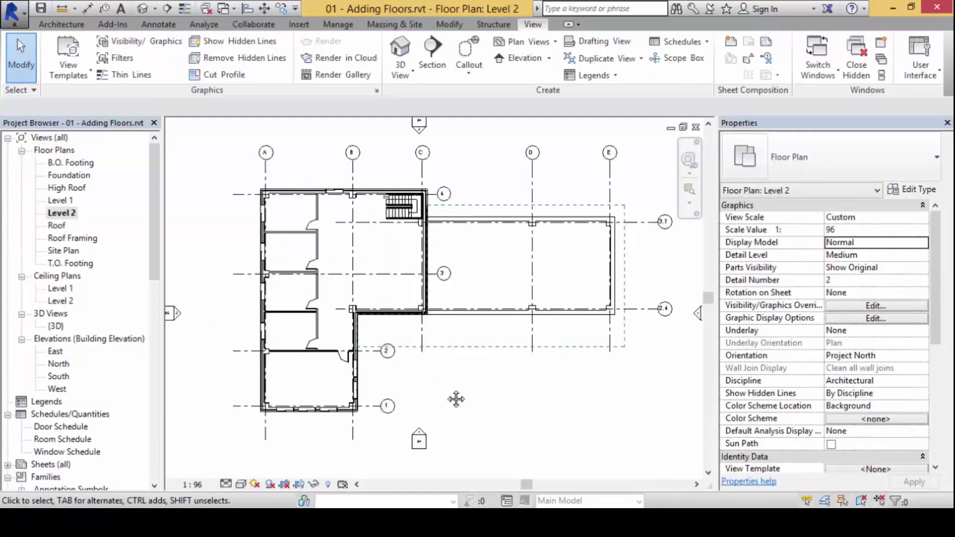
pyautogui.moveTo(455, 399); pyautogui.dragTo(483, 406, button='middle')
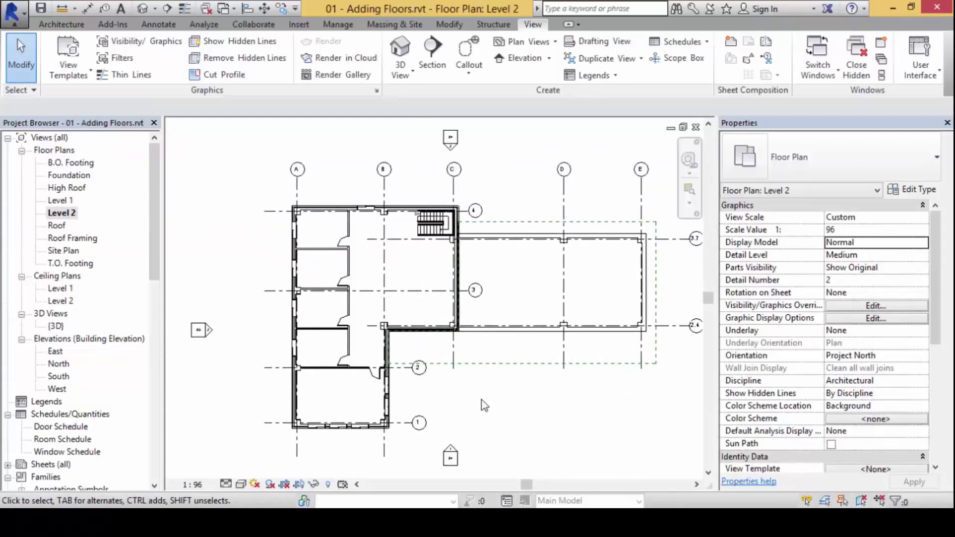
pyautogui.moveTo(416, 377); pyautogui.dragTo(356, 358, button='middle')
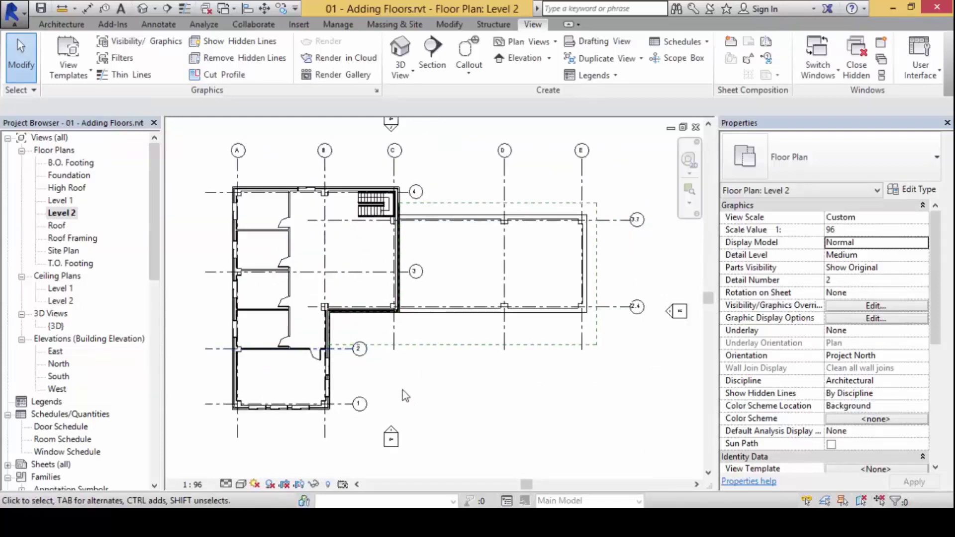
pyautogui.moveTo(225, 412)
pyautogui.mouseDown()
pyautogui.moveTo(219, 181)
pyautogui.moveTo(236, 171)
pyautogui.moveTo(407, 173)
pyautogui.moveTo(413, 318)
pyautogui.moveTo(344, 322)
pyautogui.moveTo(339, 427)
pyautogui.moveTo(226, 429)
pyautogui.moveTo(226, 367)
pyautogui.mouseUp()
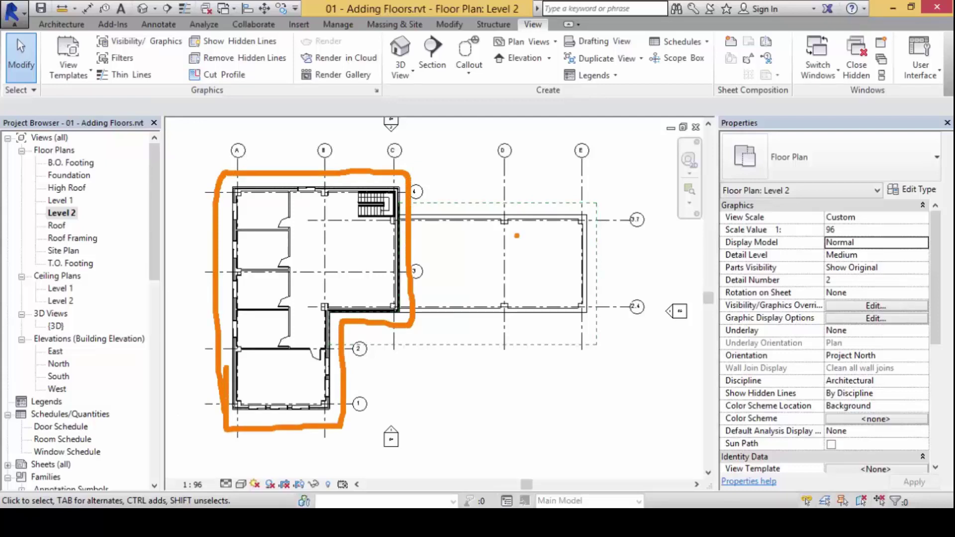
# Step: Frame the L-shaped stair wing and the wing to its right in the Level 2 plan
pyautogui.moveTo(410, 205)
pyautogui.mouseDown()
pyautogui.moveTo(595, 200)
pyautogui.moveTo(597, 314)
pyautogui.moveTo(467, 322)
pyautogui.moveTo(413, 320)
pyautogui.moveTo(597, 195)
pyautogui.moveTo(431, 221)
pyautogui.moveTo(597, 314)
pyautogui.mouseUp()
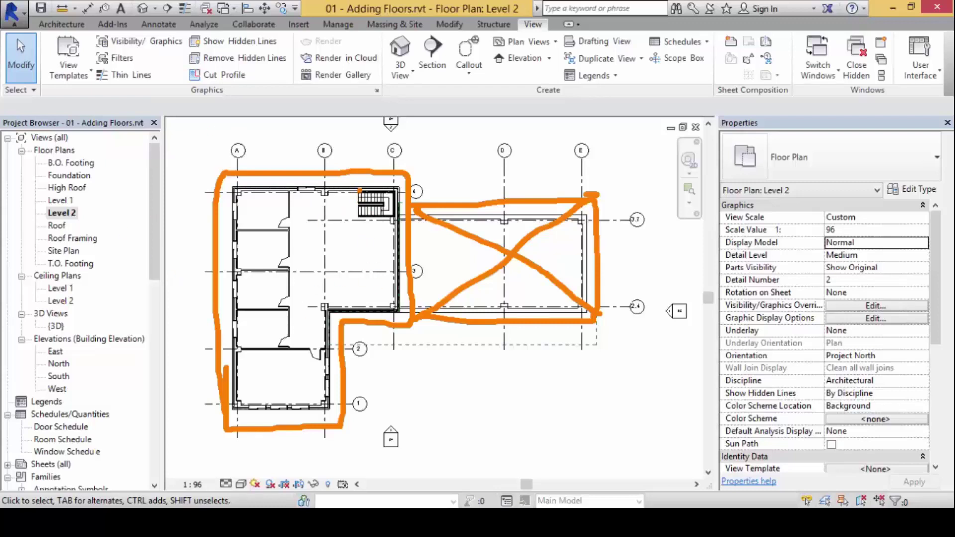
pyautogui.moveTo(360, 189)
pyautogui.mouseDown()
pyautogui.moveTo(358, 218)
pyautogui.moveTo(323, 220)
pyautogui.moveTo(326, 311)
pyautogui.mouseUp()
pyautogui.moveTo(323, 219); pyautogui.dragTo(396, 310)
pyautogui.moveTo(323, 309); pyautogui.dragTo(398, 222)
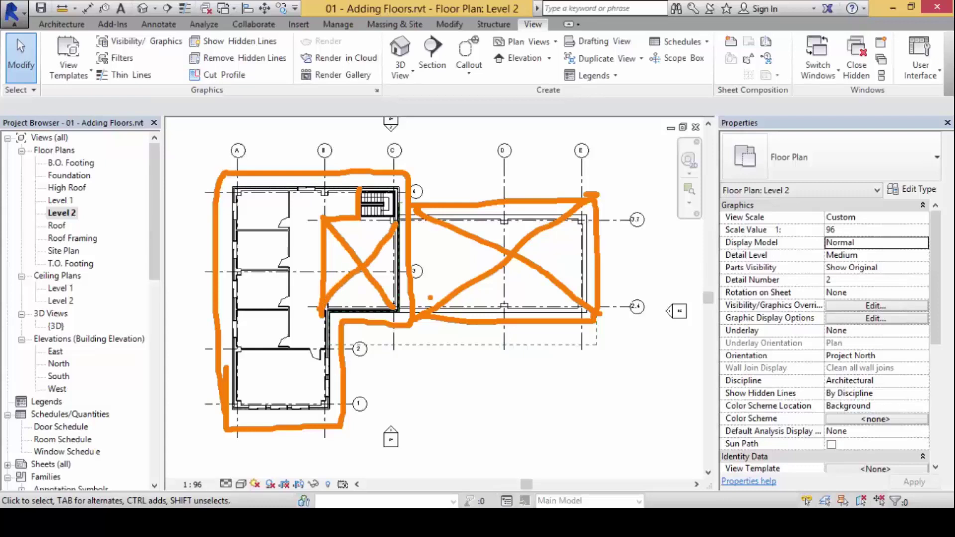
pyautogui.moveTo(232, 187); pyautogui.dragTo(361, 188)
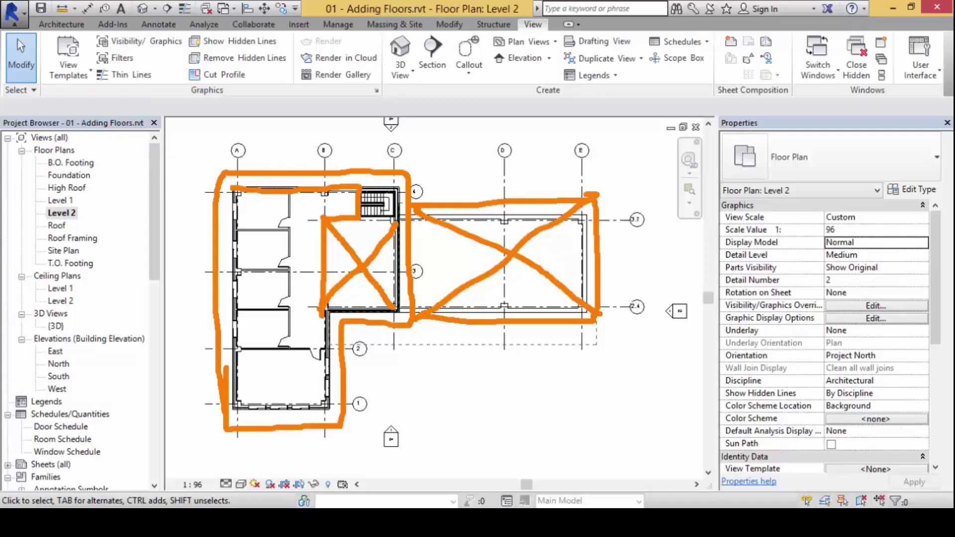
pyautogui.moveTo(233, 191)
pyautogui.mouseDown()
pyautogui.moveTo(237, 409)
pyautogui.moveTo(308, 410)
pyautogui.moveTo(327, 387)
pyautogui.moveTo(330, 309)
pyautogui.mouseUp()
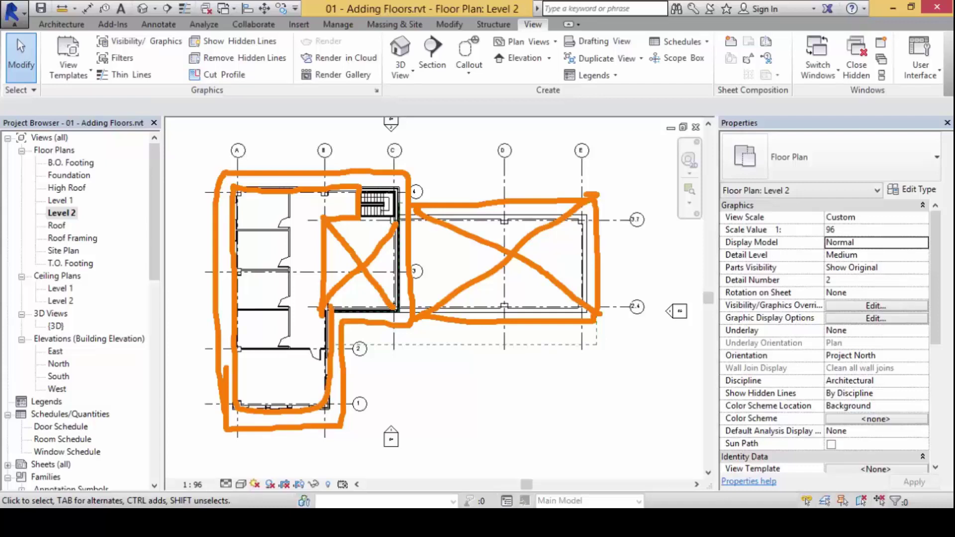
pyautogui.press('Escape')
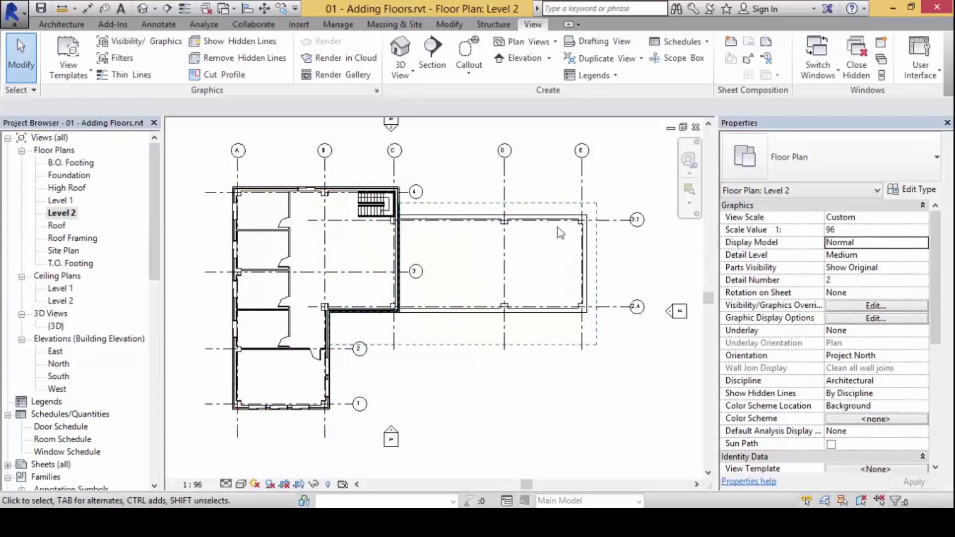
# Step: Start a Floor: Architectural sketch and pick the stair wing's top, left, bottom and lower-wing walls as boundary
pyautogui.click(68, 28)
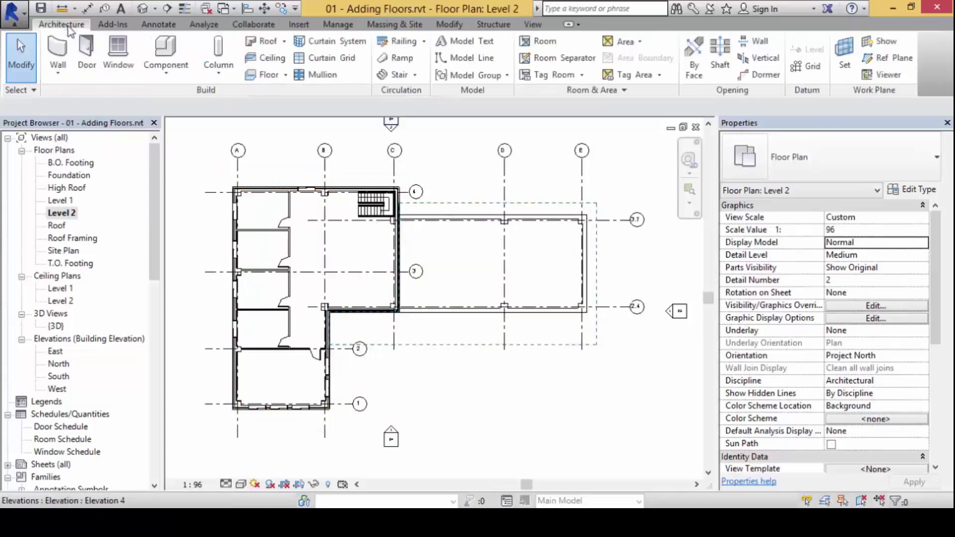
pyautogui.click(285, 74)
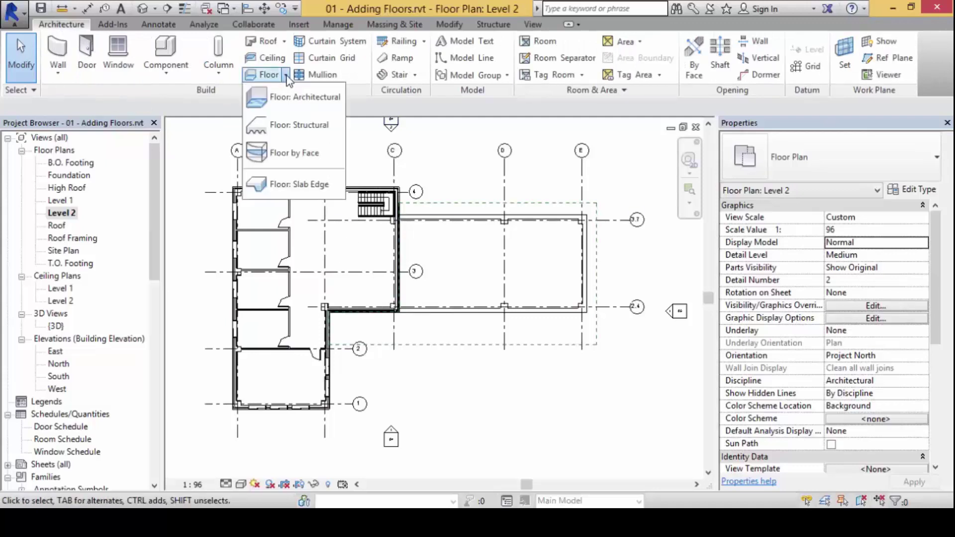
pyautogui.click(331, 102)
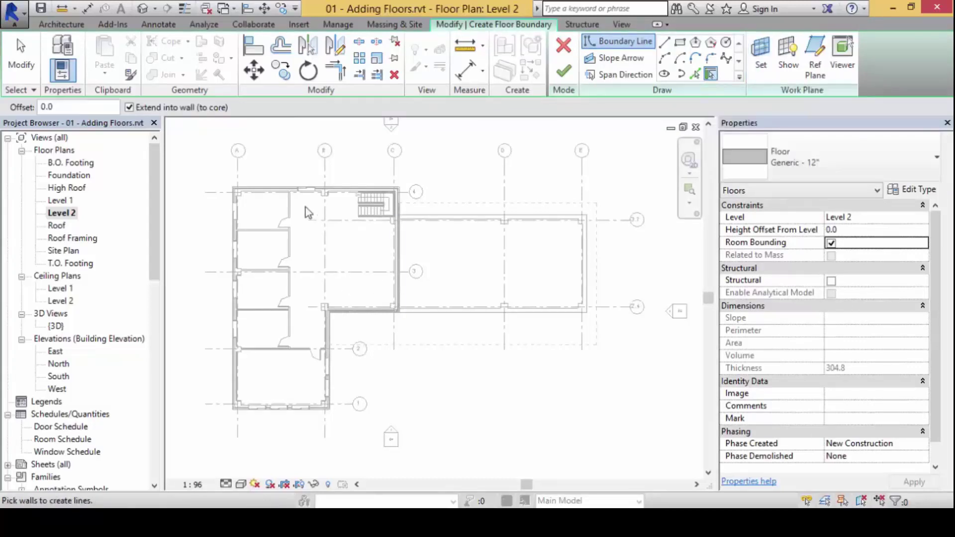
pyautogui.click(303, 191)
pyautogui.click(236, 221)
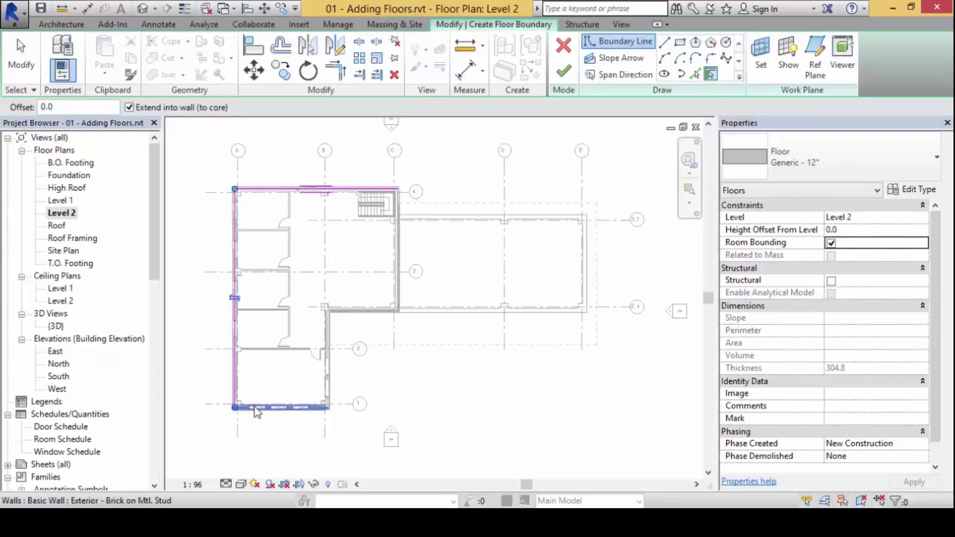
pyautogui.click(258, 407)
pyautogui.click(331, 388)
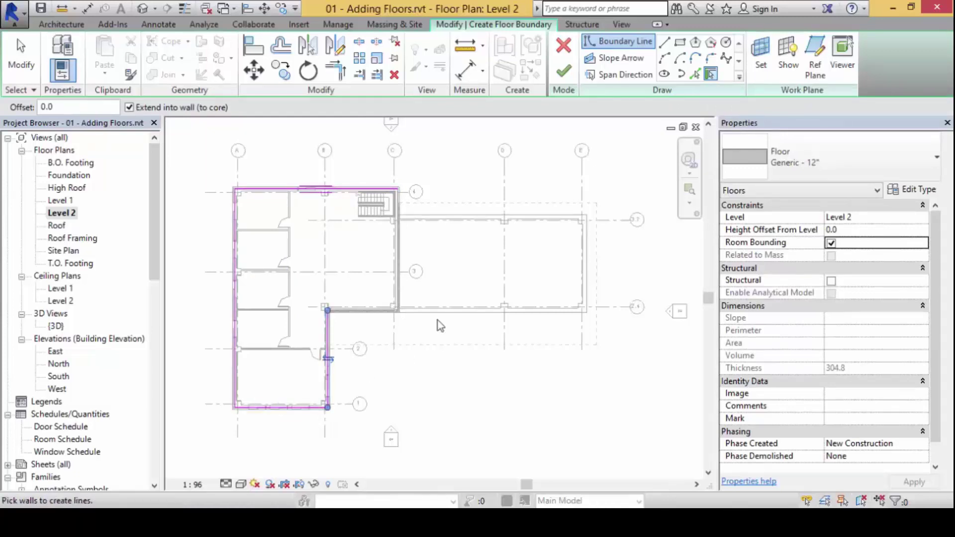
pyautogui.click(363, 310)
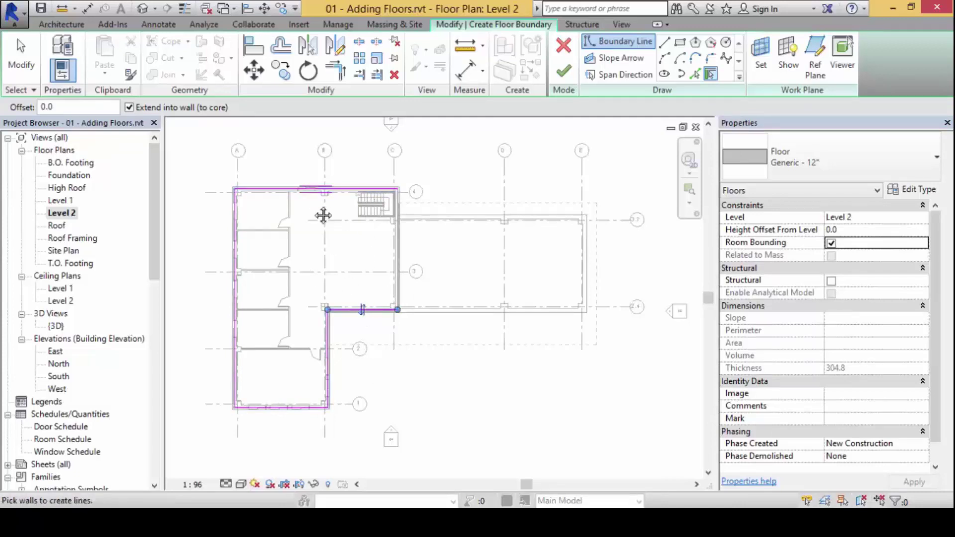
pyautogui.scroll(3, 321, 298)
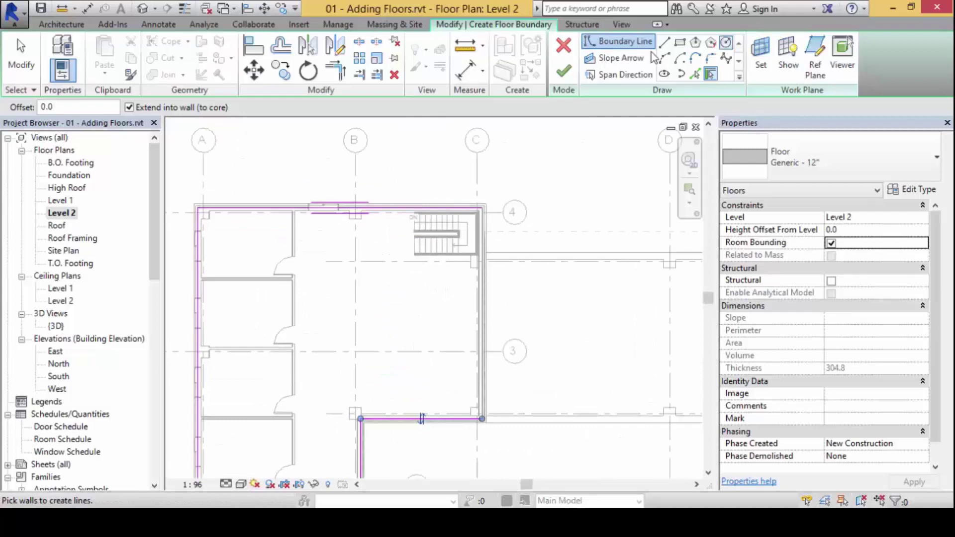
# Step: Draw boundary lines along the stair edge, including a 2300 line running left from the railing
pyautogui.click(665, 41)
pyautogui.scroll(4, 423, 237)
pyautogui.click(440, 244)
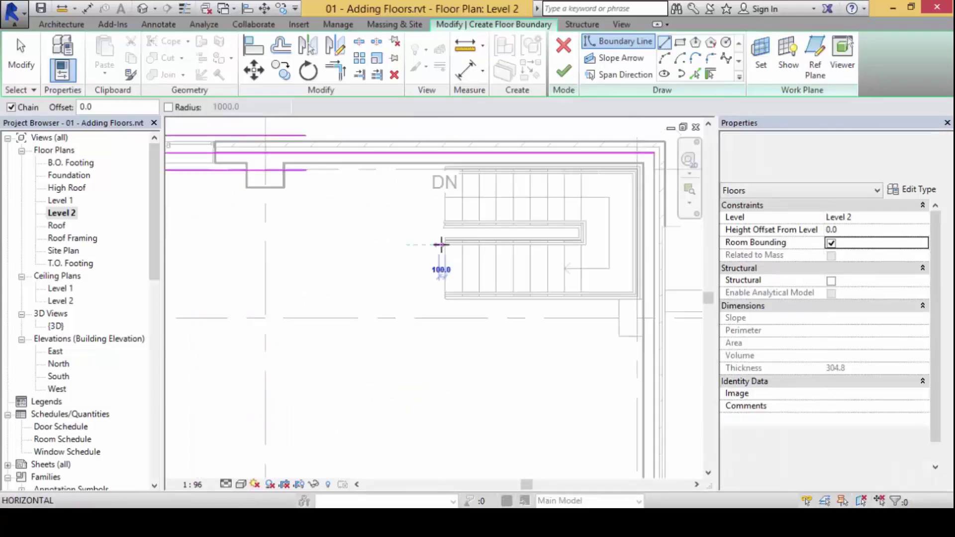
pyautogui.click(445, 295)
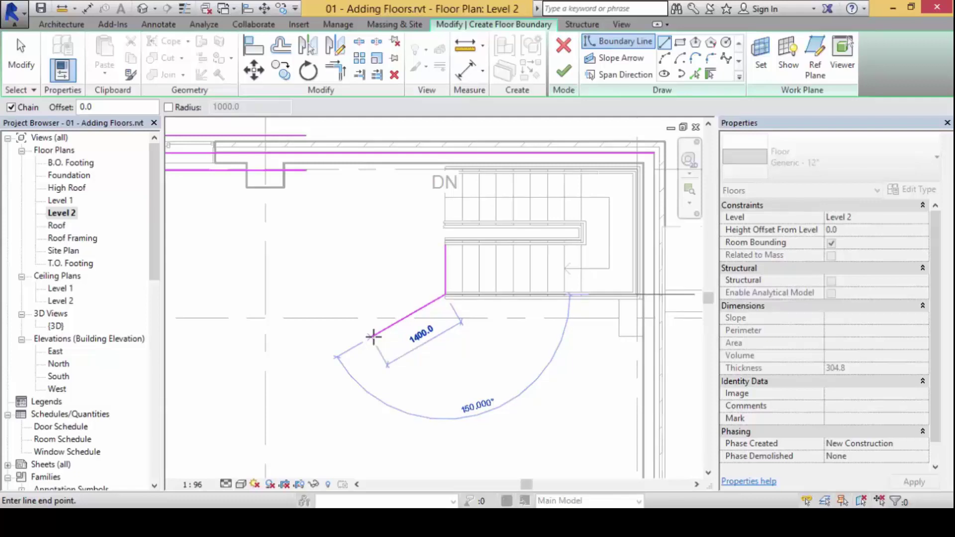
pyautogui.press('Escape')
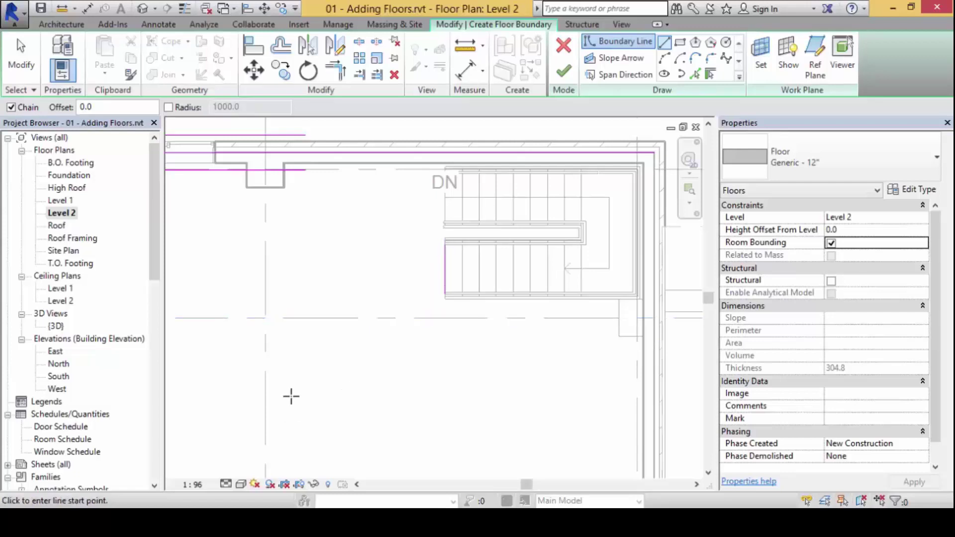
pyautogui.click(444, 299)
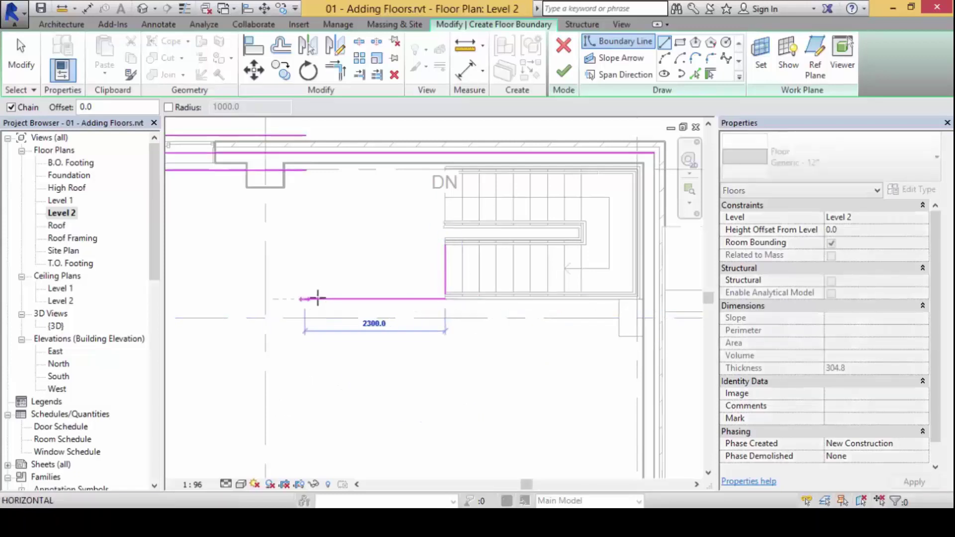
pyautogui.scroll(-2, 432, 313)
pyautogui.moveTo(432, 313); pyautogui.dragTo(452, 209, button='middle')
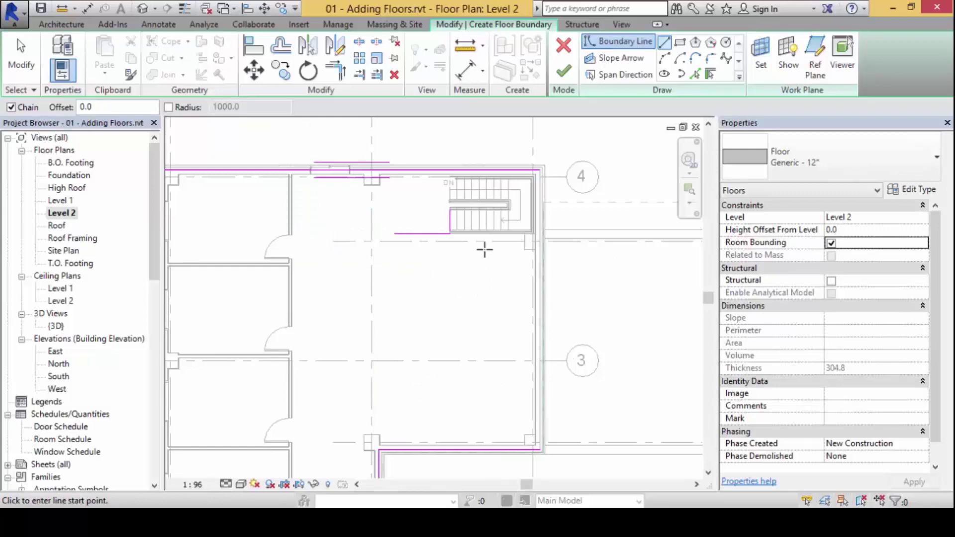
pyautogui.moveTo(396, 364); pyautogui.dragTo(389, 354, button='middle')
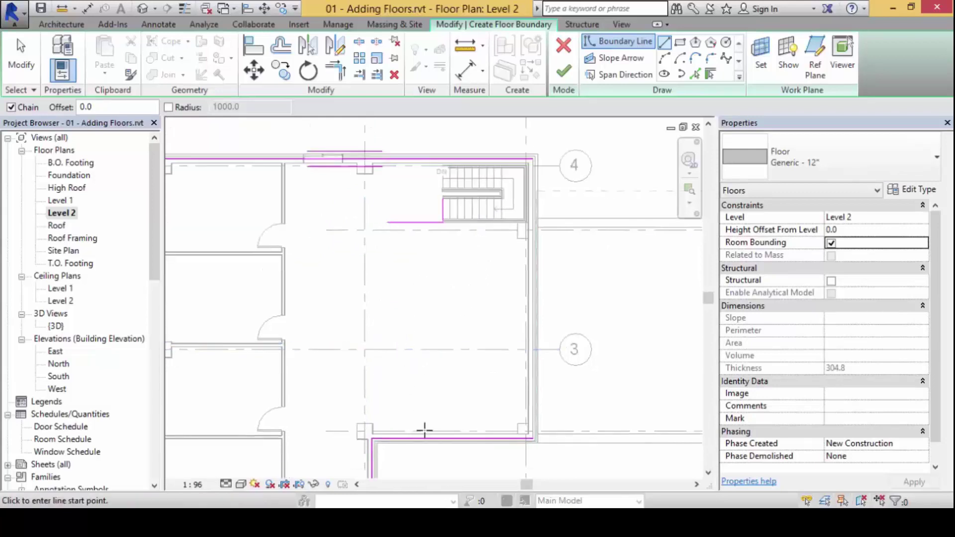
pyautogui.scroll(-2, 497, 298)
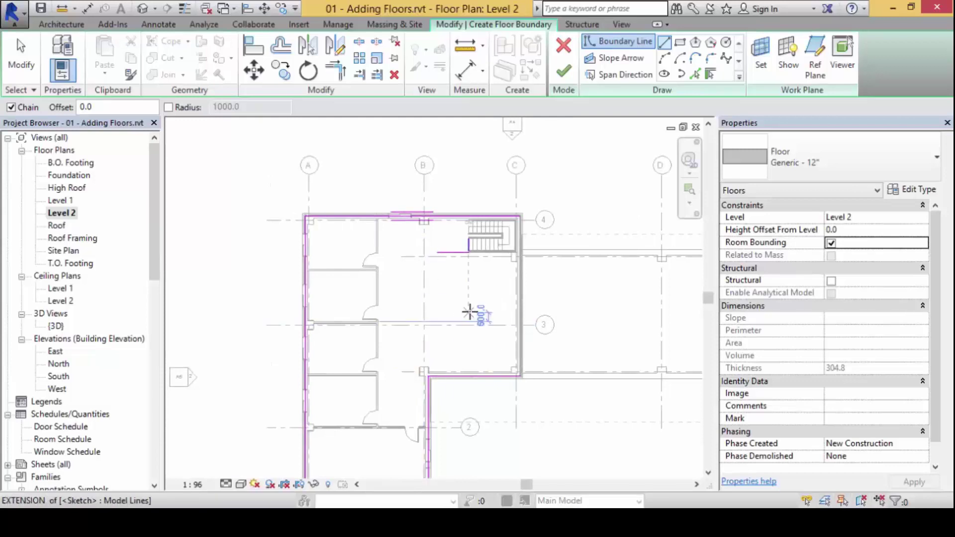
# Step: Trim the horizontal stair sketch line and the vertical boundary line into a corner
pyautogui.press('Escape')
pyautogui.click(343, 75)
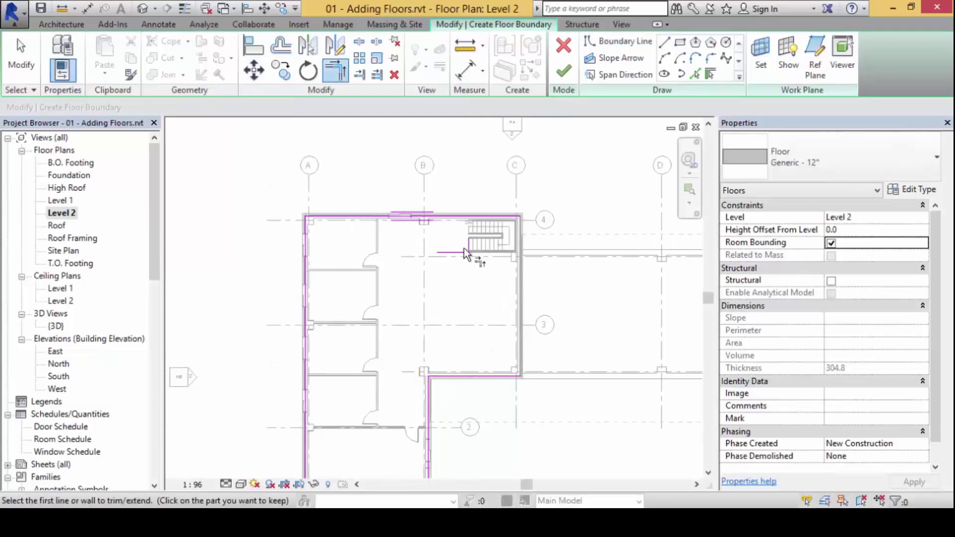
pyautogui.scroll(2, 482, 262)
pyautogui.scroll(-2, 499, 309)
pyautogui.moveTo(499, 309); pyautogui.dragTo(437, 252, button='middle')
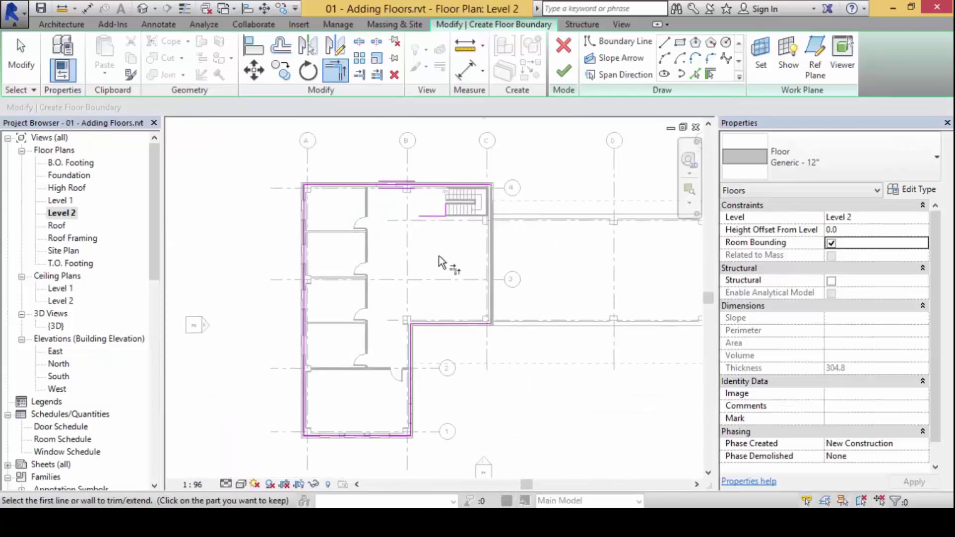
pyautogui.scroll(2, 438, 163)
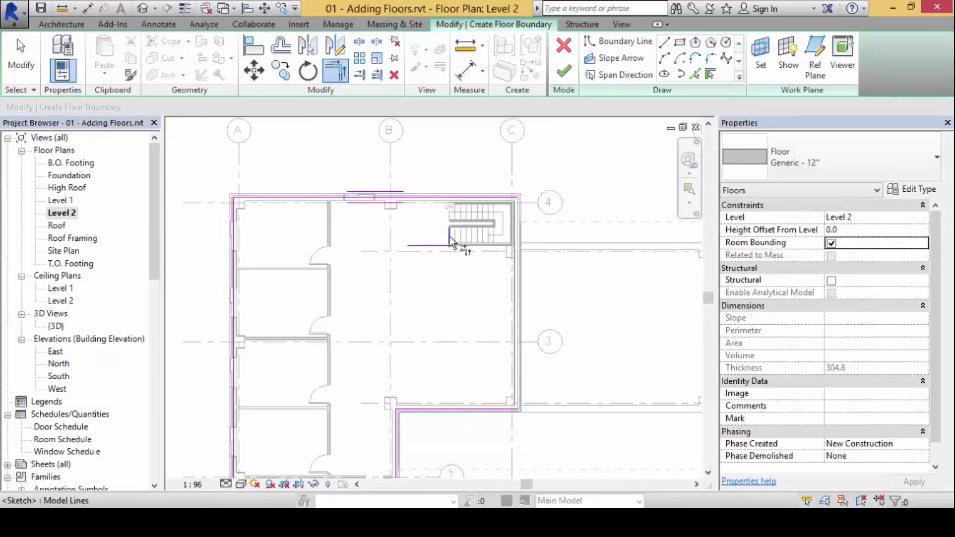
pyautogui.click(429, 245)
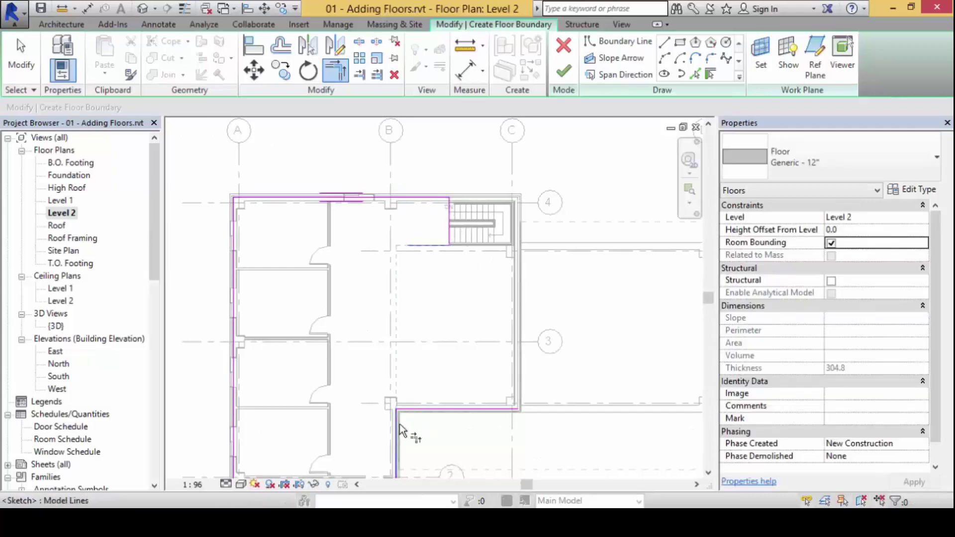
pyautogui.click(397, 437)
pyautogui.press('Escape')
# Step: Flip the bottom boundary line to the wall's other face
pyautogui.click(462, 409)
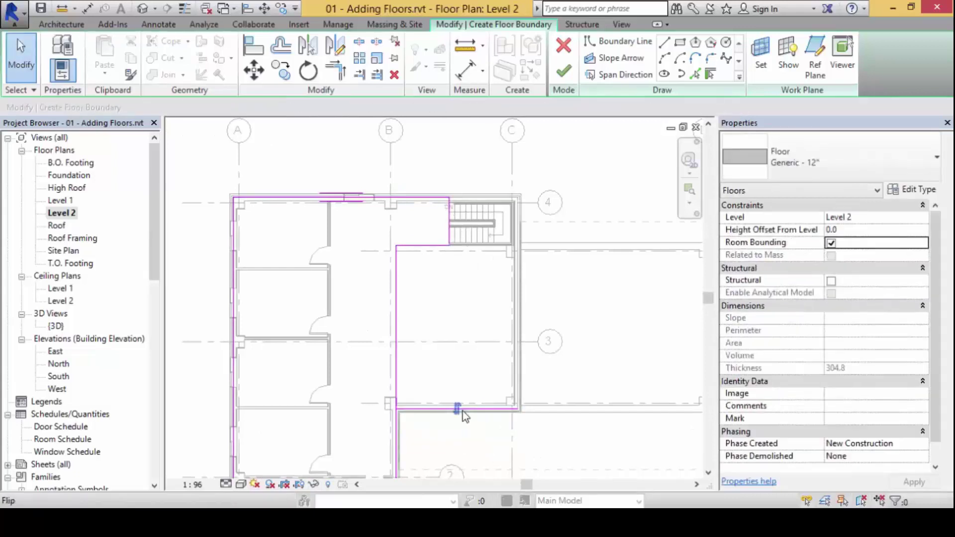
pyautogui.click(463, 412)
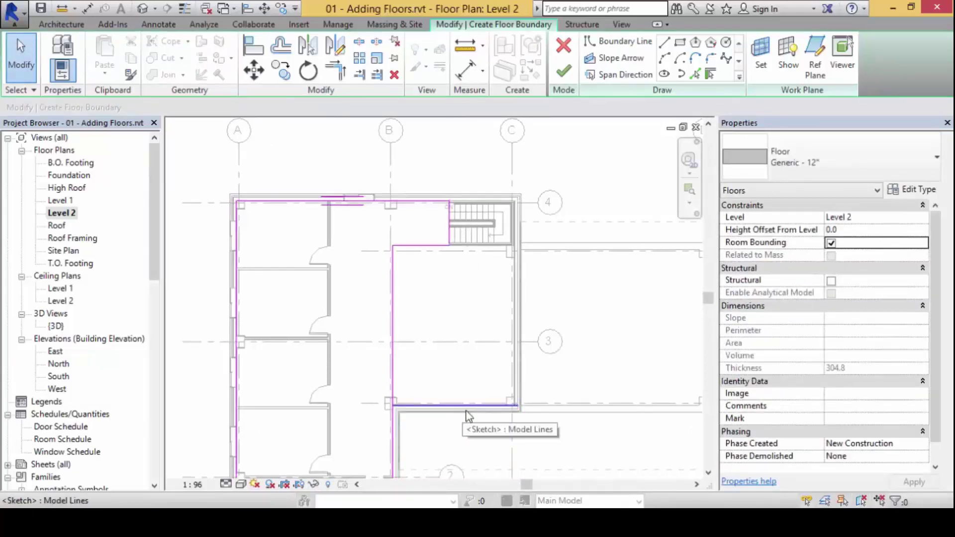
pyautogui.click(485, 413)
pyautogui.click(485, 410)
pyautogui.click(490, 458)
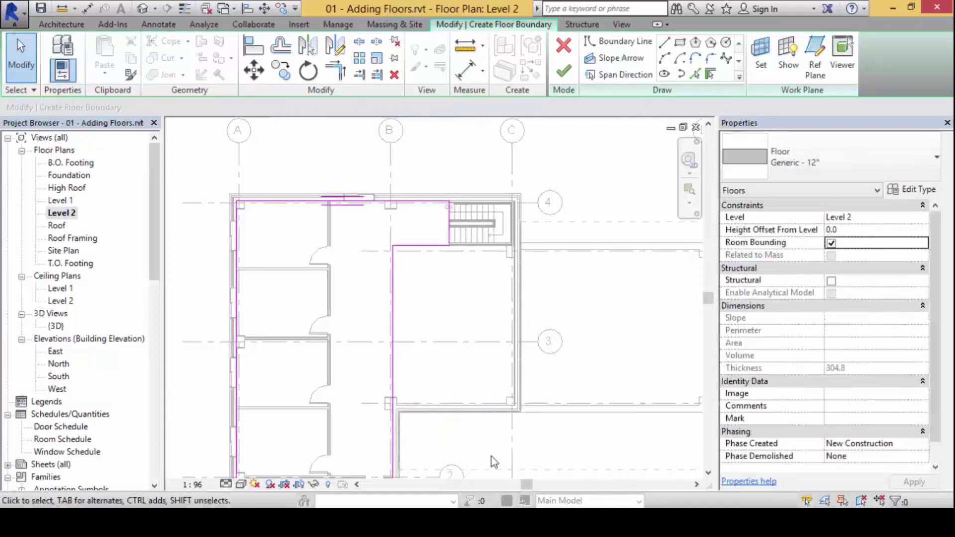
pyautogui.scroll(-3, 454, 271)
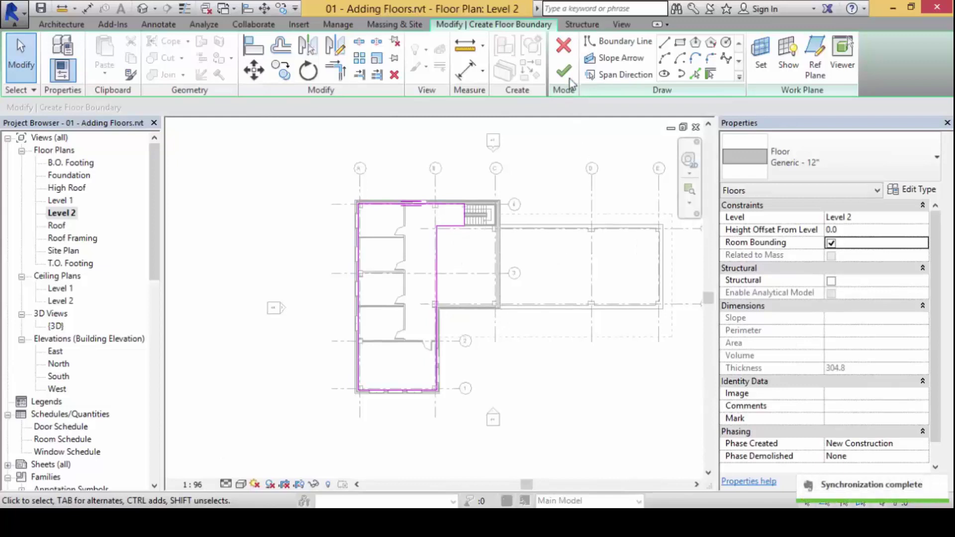
pyautogui.click(566, 74)
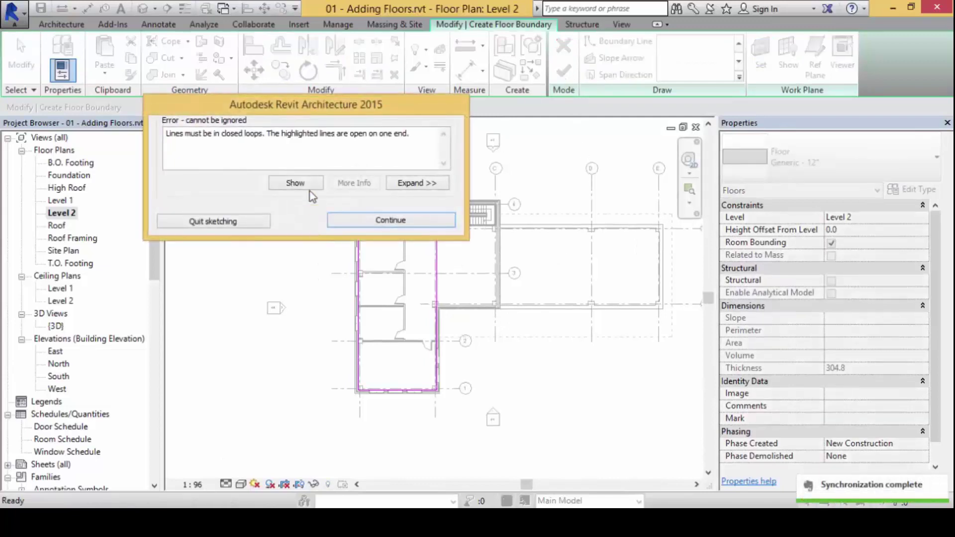
pyautogui.moveTo(337, 110); pyautogui.dragTo(270, 166)
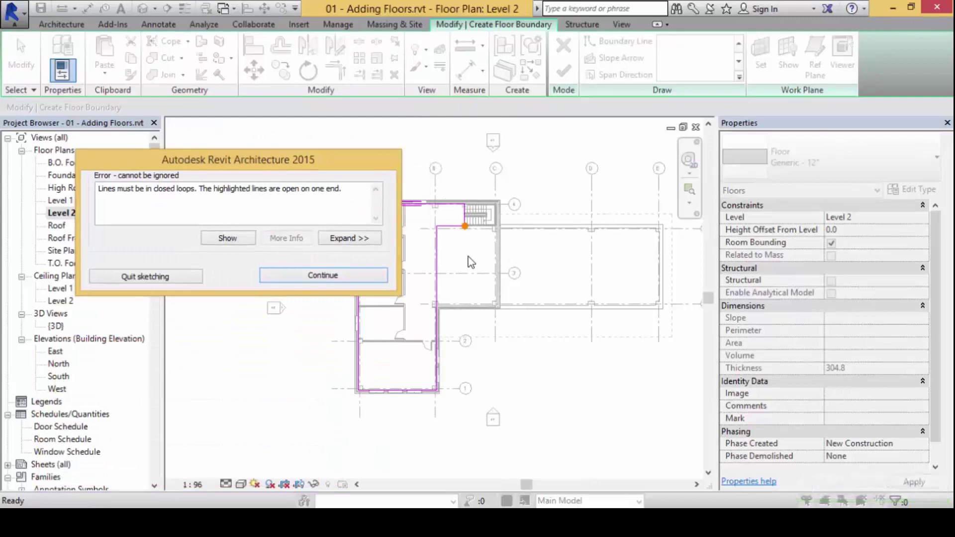
pyautogui.press('alt')
pyautogui.moveTo(464, 205); pyautogui.dragTo(472, 204)
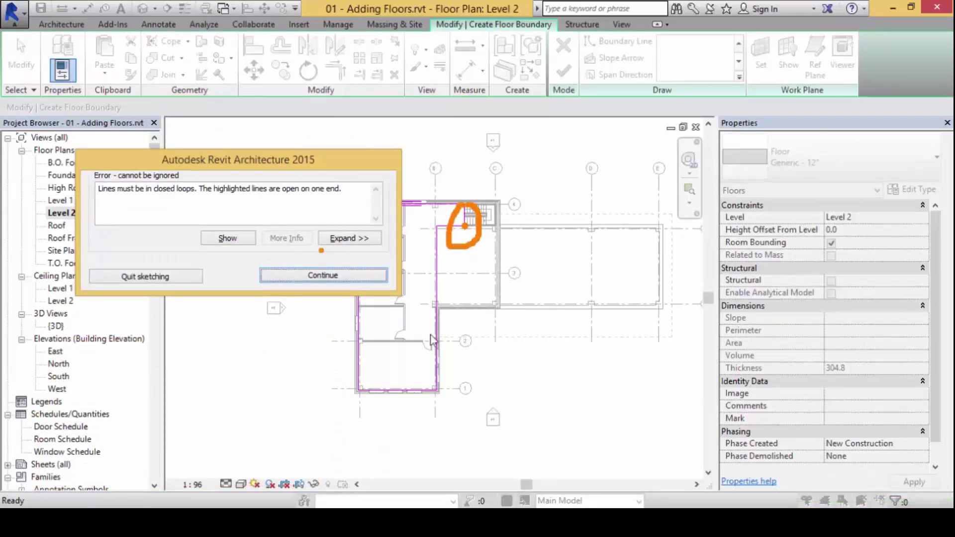
pyautogui.click(377, 276)
pyautogui.scroll(3, 455, 218)
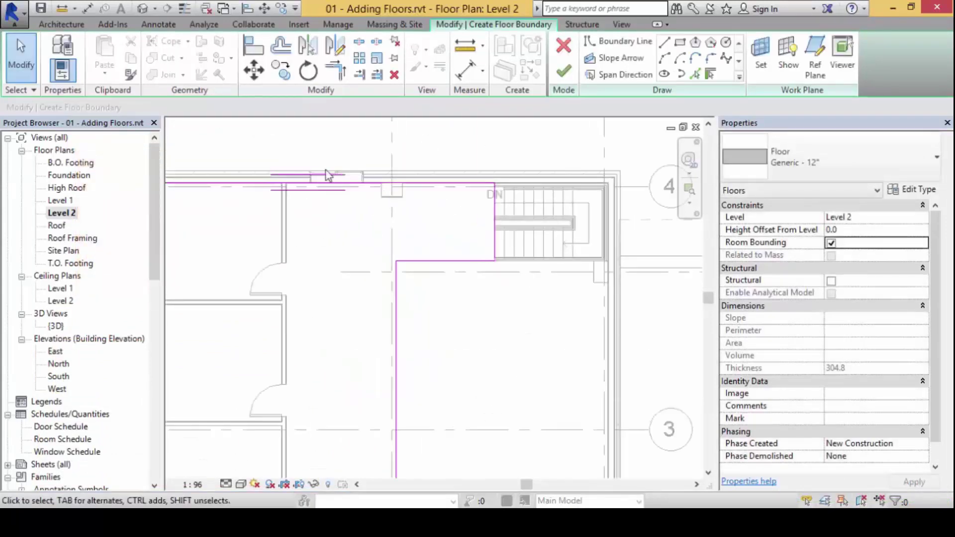
# Step: Join the stair-corner boundary lines into a corner and finish the Level 2 floor sketch
pyautogui.click(336, 74)
pyautogui.click(485, 260)
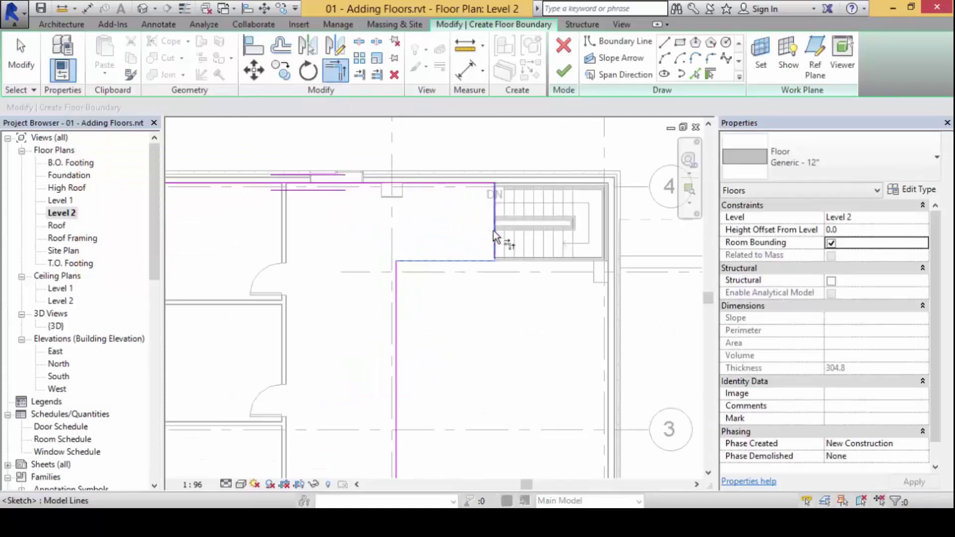
pyautogui.click(492, 241)
pyautogui.click(575, 71)
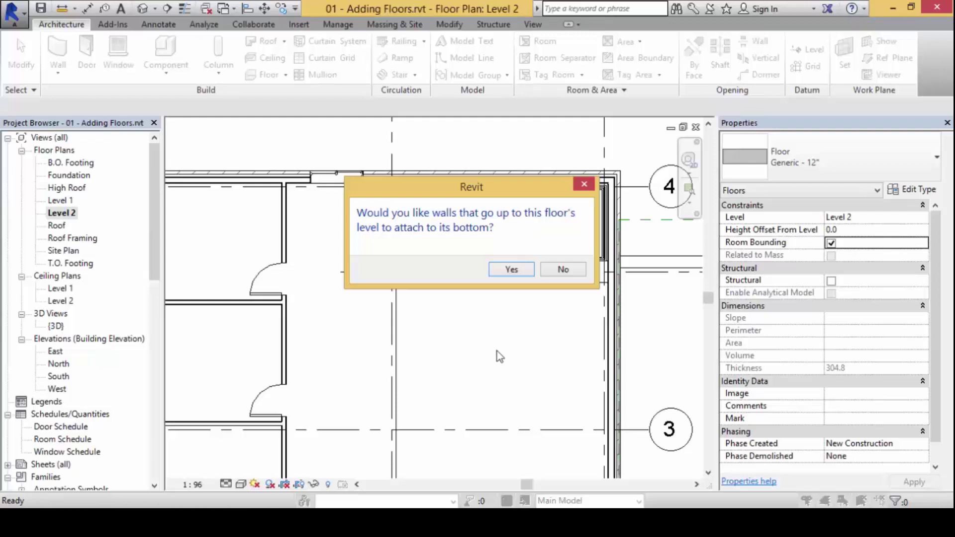
# Step: Attach lower walls and cut overlaps, creating the 154.252 m² Generic - 12" Level 2 floor
pyautogui.click(504, 270)
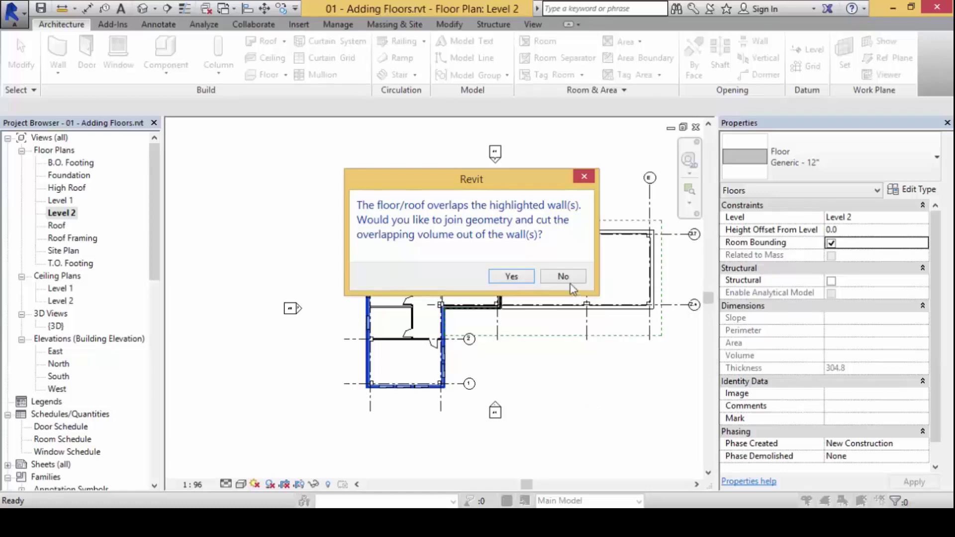
pyautogui.click(512, 276)
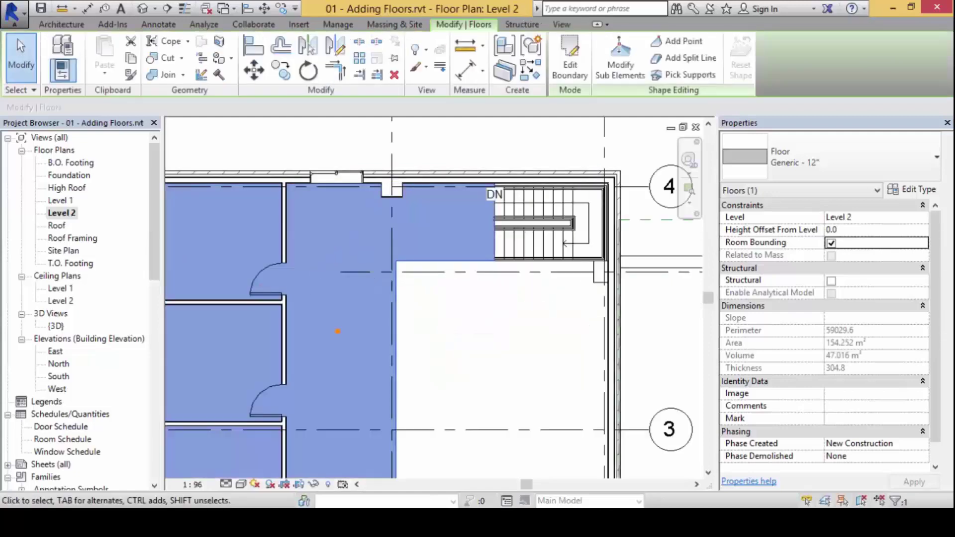
pyautogui.press('Escape')
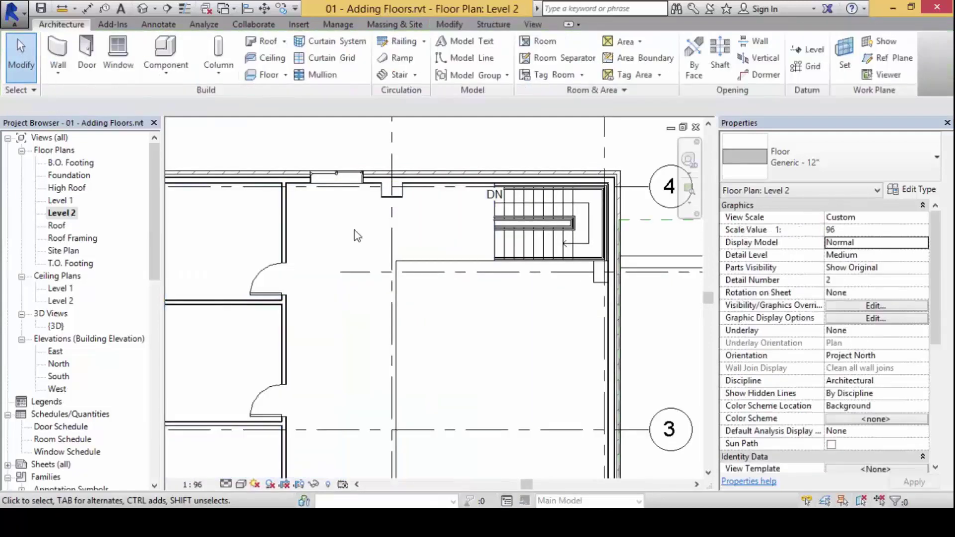
pyautogui.scroll(-5, 437, 279)
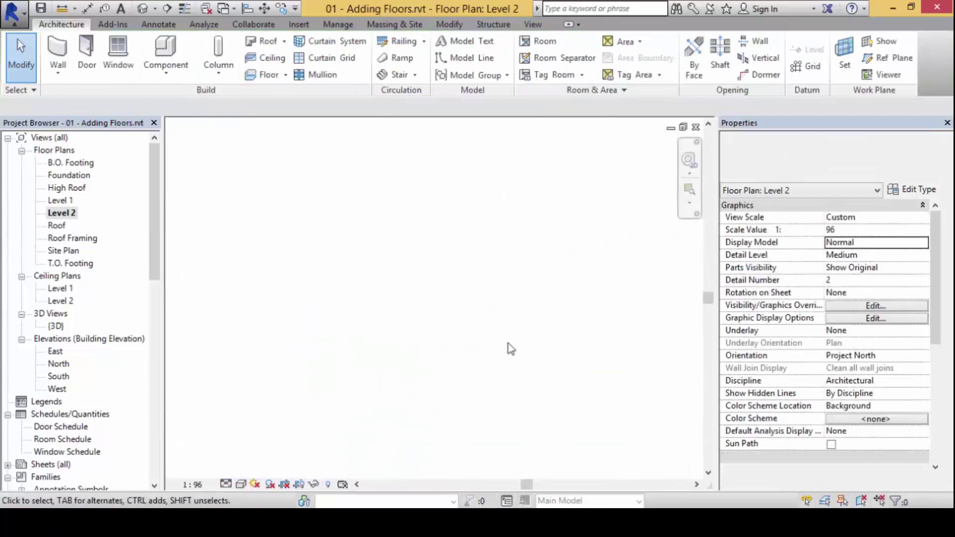
pyautogui.moveTo(259, 165); pyautogui.dragTo(252, 433)
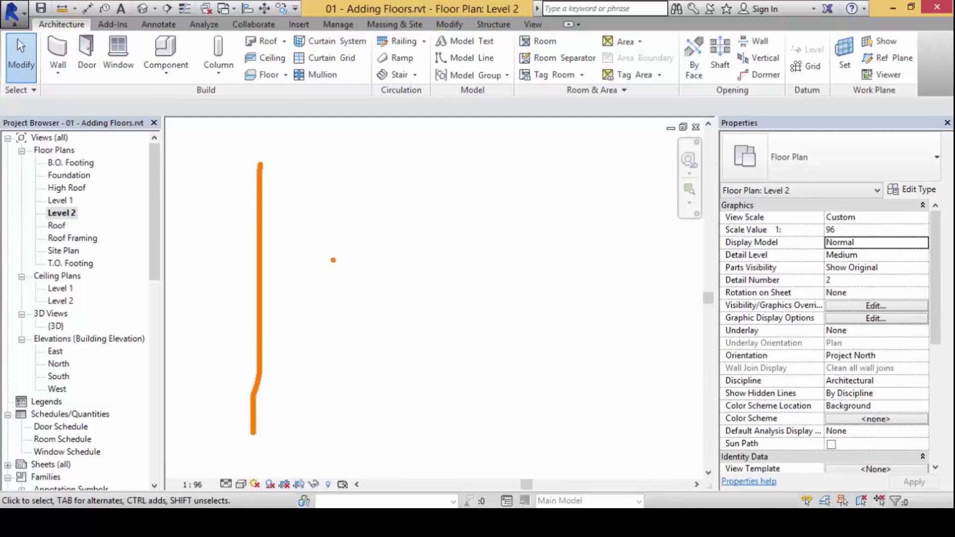
pyautogui.moveTo(309, 268); pyautogui.dragTo(599, 276)
pyautogui.moveTo(297, 325); pyautogui.dragTo(624, 325)
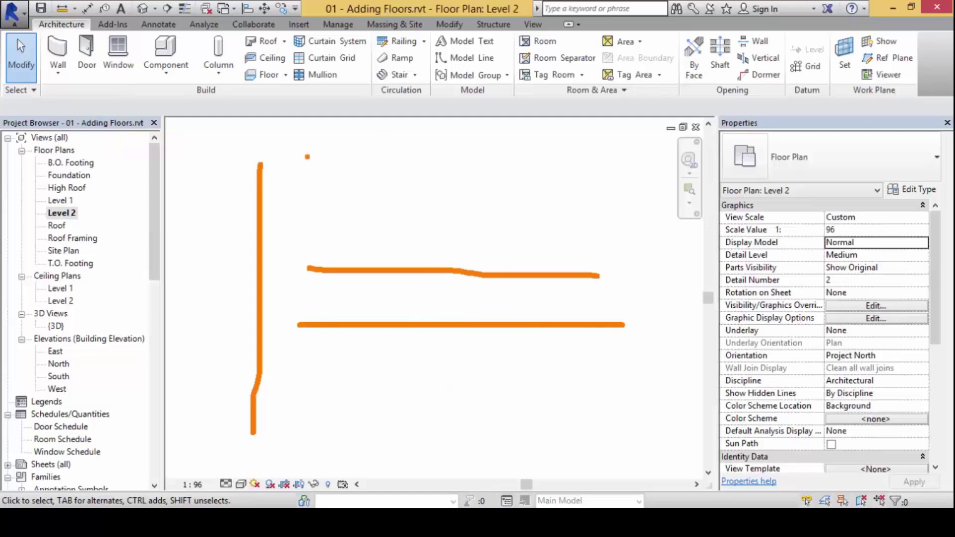
pyautogui.moveTo(317, 164); pyautogui.dragTo(309, 435)
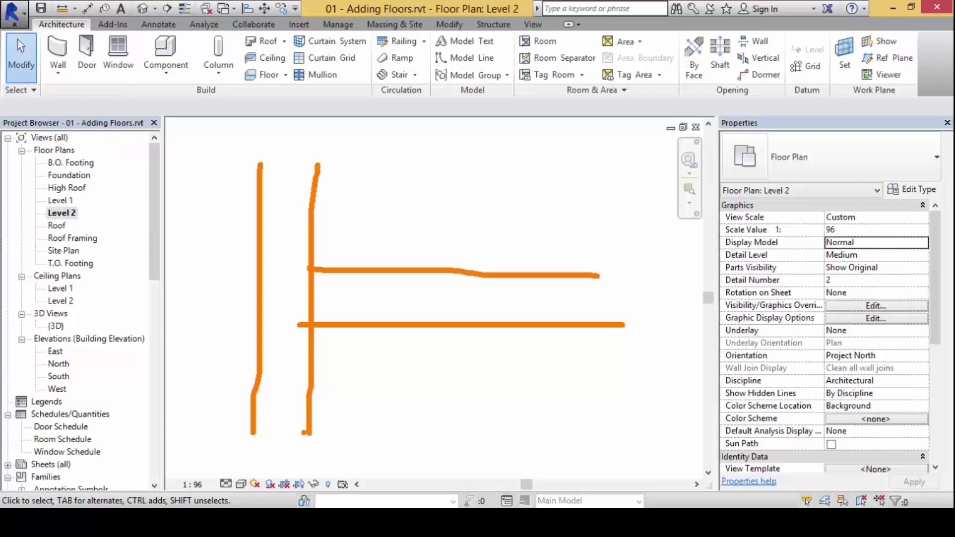
pyautogui.press('e')
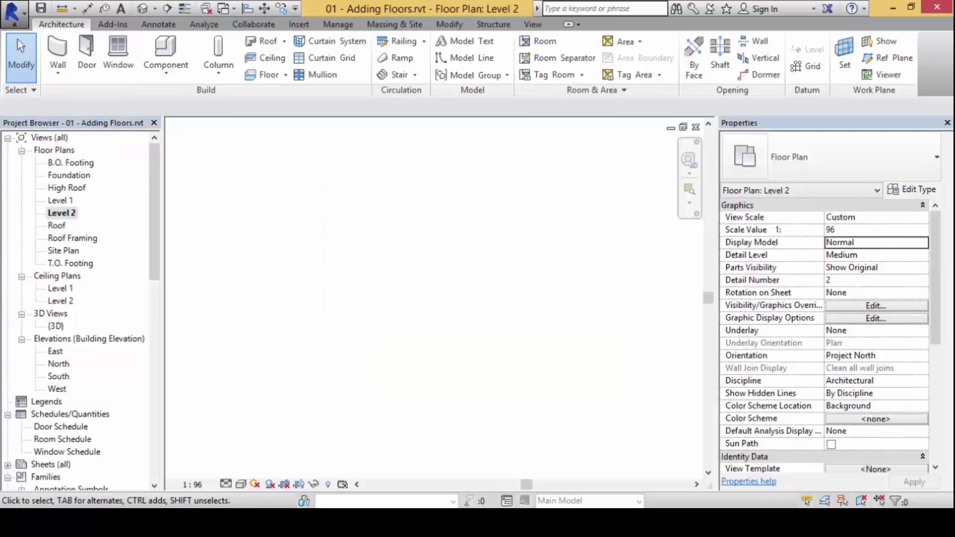
pyautogui.moveTo(267, 157); pyautogui.dragTo(267, 413)
pyautogui.moveTo(327, 163)
pyautogui.mouseDown()
pyautogui.moveTo(327, 253)
pyautogui.moveTo(567, 263)
pyautogui.mouseUp()
pyautogui.moveTo(338, 408)
pyautogui.mouseDown()
pyautogui.moveTo(340, 312)
pyautogui.moveTo(595, 323)
pyautogui.mouseUp()
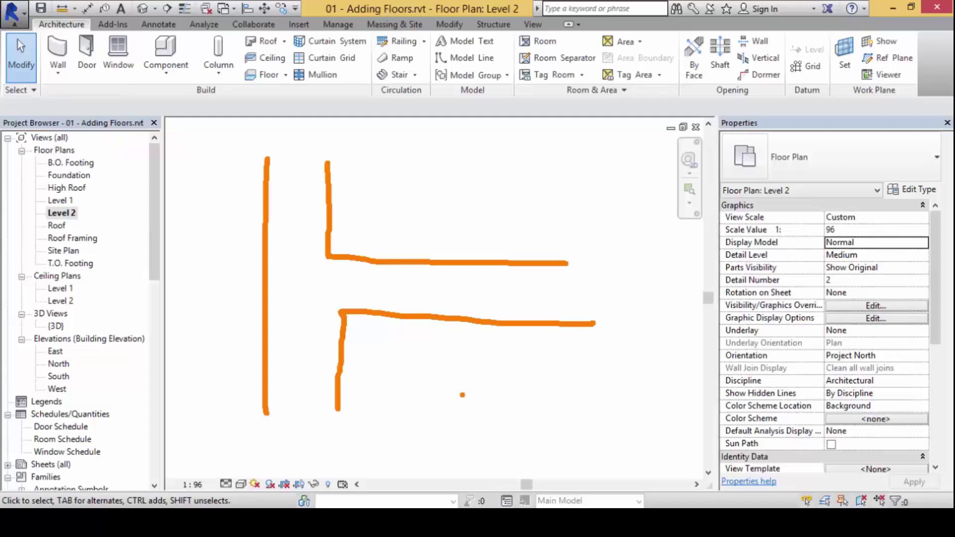
pyautogui.moveTo(333, 251); pyautogui.dragTo(333, 332)
pyautogui.moveTo(324, 277)
pyautogui.mouseDown()
pyautogui.moveTo(338, 268)
pyautogui.moveTo(336, 299)
pyautogui.moveTo(317, 310)
pyautogui.mouseUp()
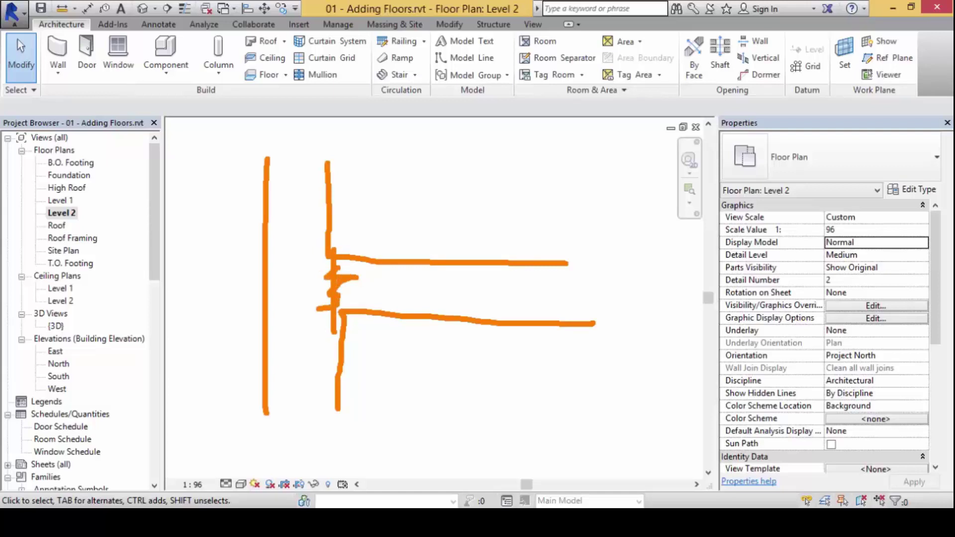
pyautogui.moveTo(260, 195)
pyautogui.mouseDown()
pyautogui.moveTo(328, 199)
pyautogui.moveTo(323, 256)
pyautogui.moveTo(390, 250)
pyautogui.moveTo(427, 332)
pyautogui.moveTo(354, 328)
pyautogui.moveTo(295, 364)
pyautogui.moveTo(268, 344)
pyautogui.moveTo(280, 232)
pyautogui.mouseUp()
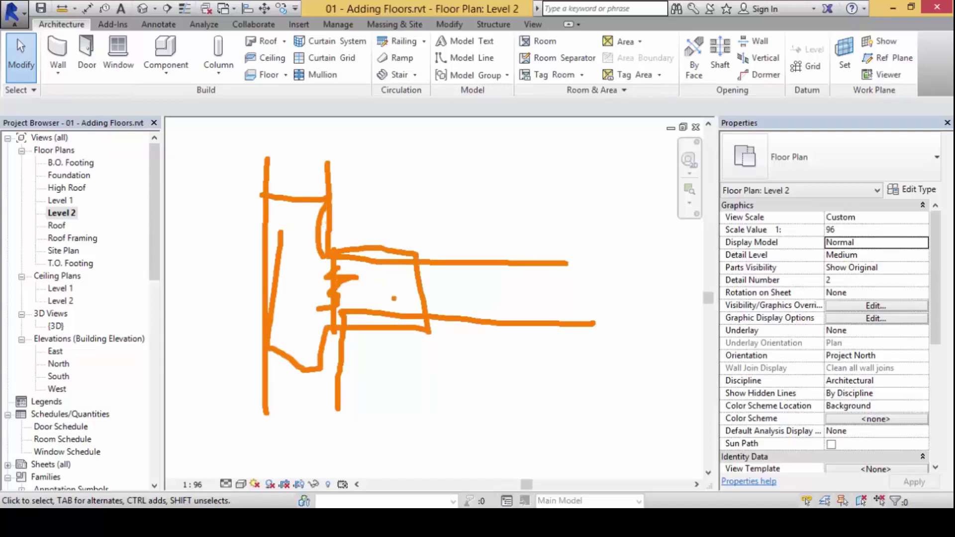
# Step: Draw Section 1 horizontally across the Level 2 plan, from left of the building past grid C
pyautogui.press('Escape')
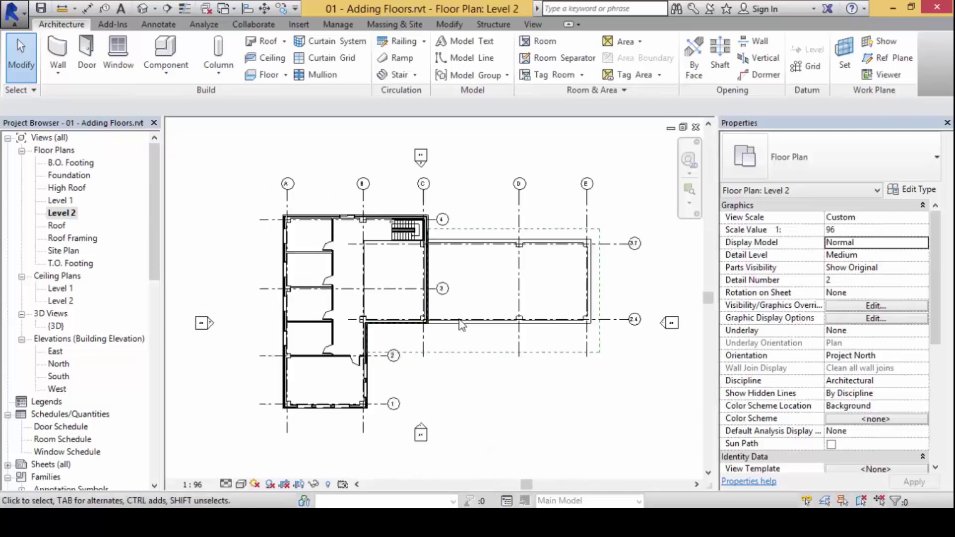
pyautogui.scroll(3, 401, 316)
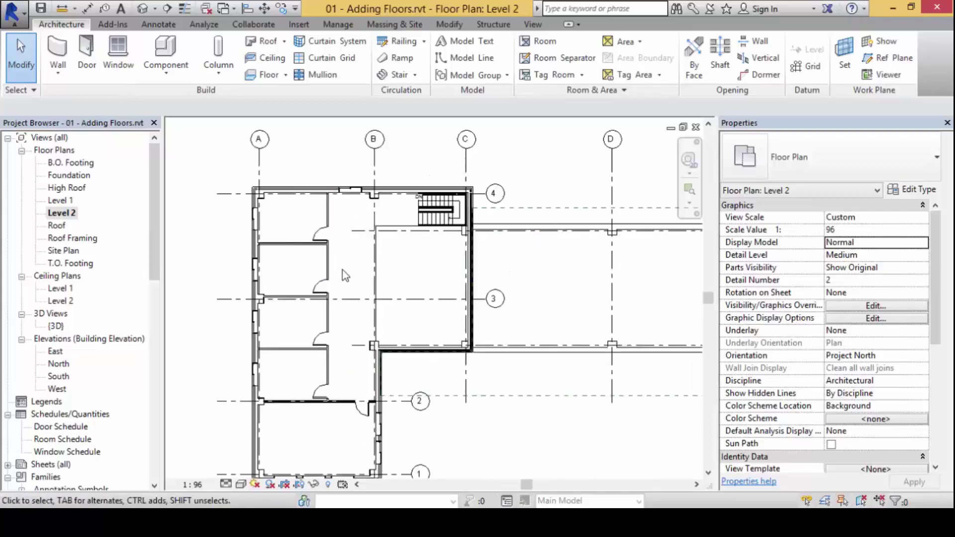
pyautogui.scroll(-1, 453, 302)
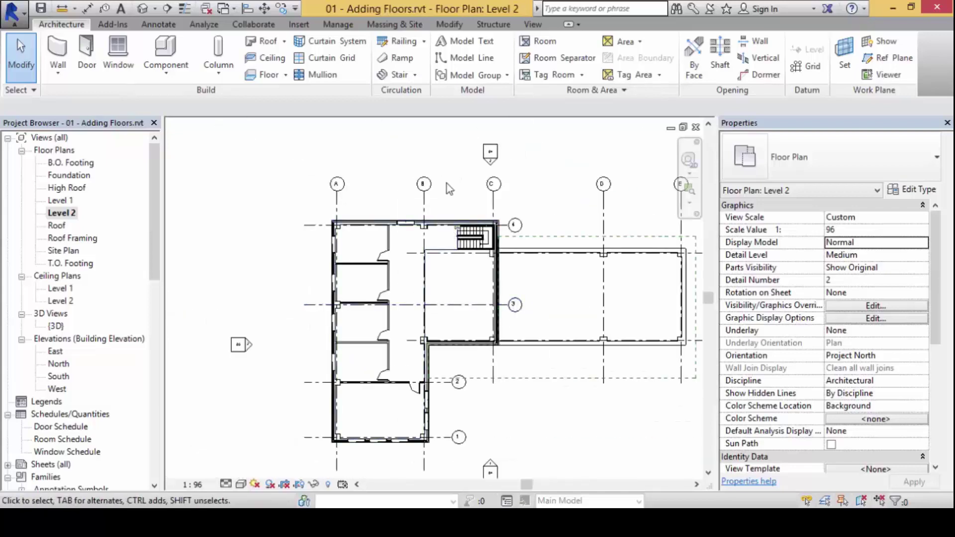
pyautogui.click(533, 23)
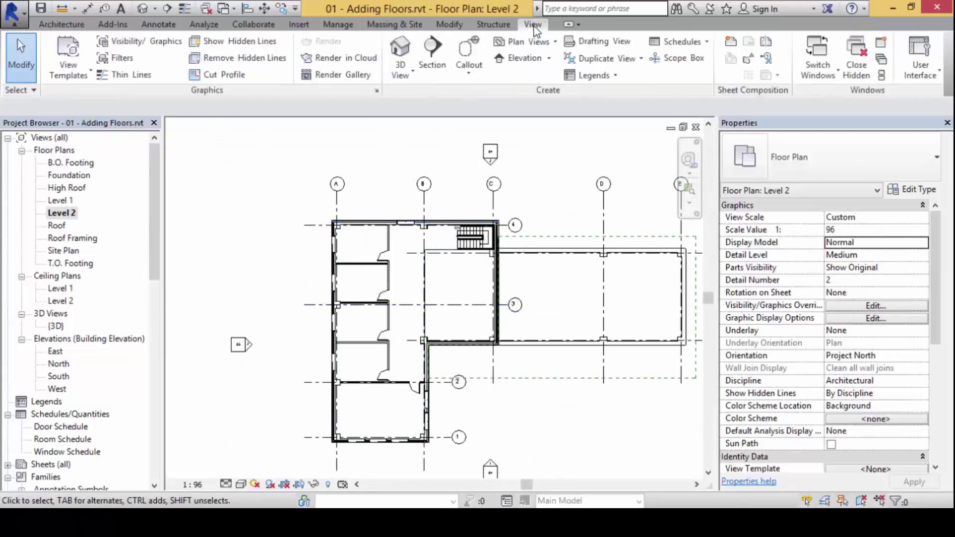
pyautogui.click(437, 57)
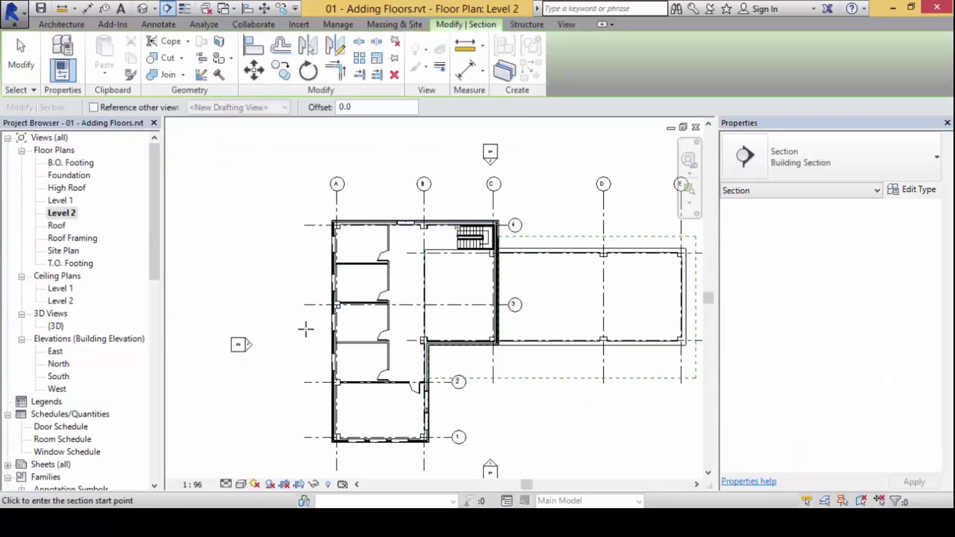
pyautogui.click(287, 325)
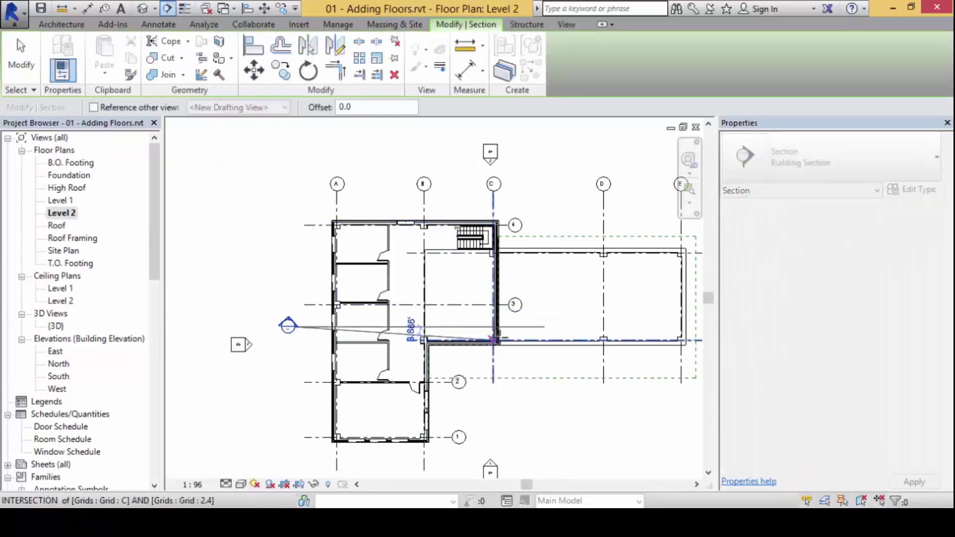
pyautogui.click(533, 326)
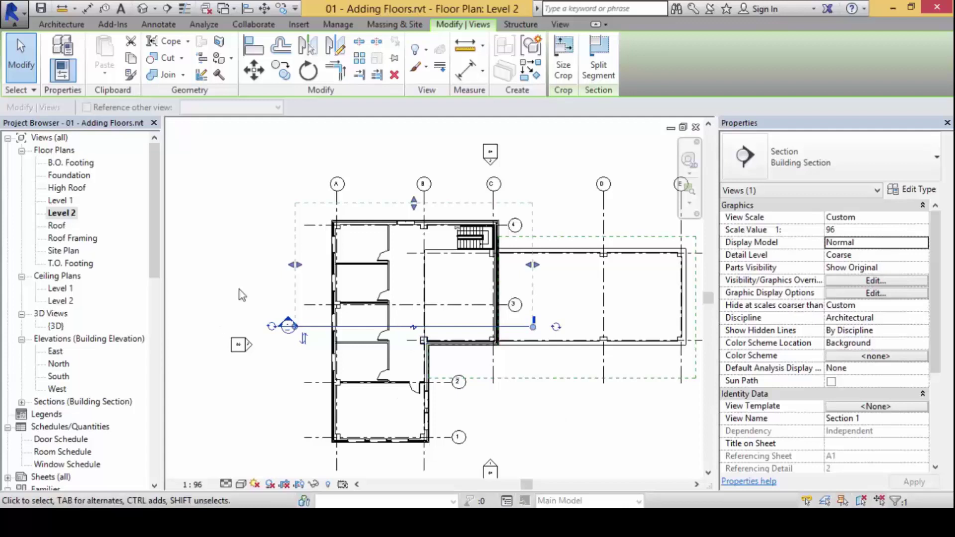
pyautogui.click(21, 60)
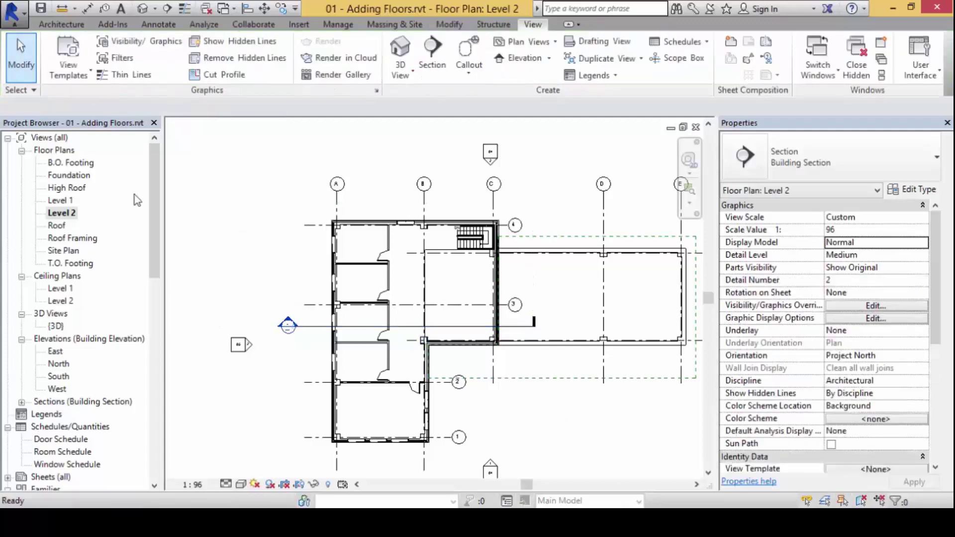
# Step: Open the Section 1 view and pan the building into view
pyautogui.doubleClick(287, 326)
pyautogui.scroll(3, 252, 336)
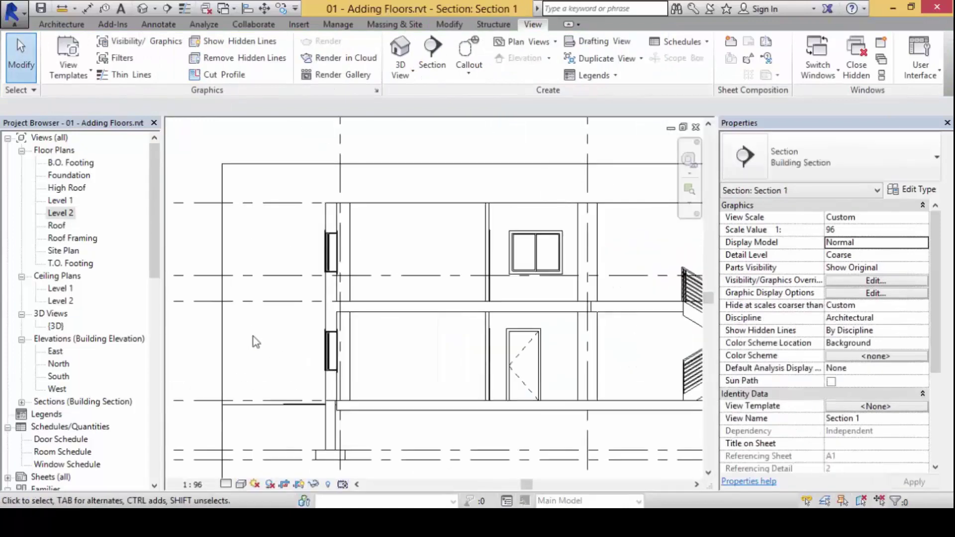
pyautogui.moveTo(253, 336)
pyautogui.mouseDown(button='middle')
pyautogui.moveTo(302, 332)
pyautogui.moveTo(310, 317)
pyautogui.mouseUp(button='middle')
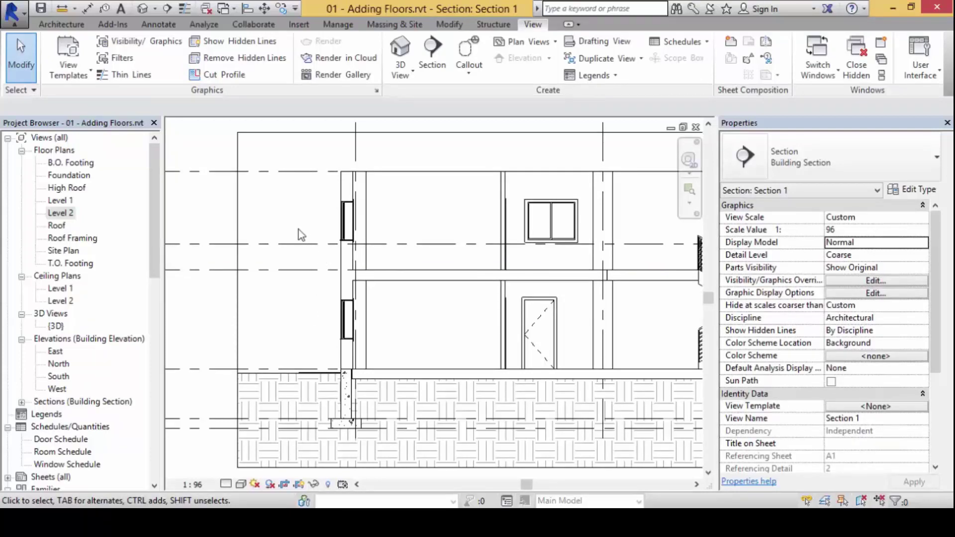
pyautogui.scroll(1, 343, 316)
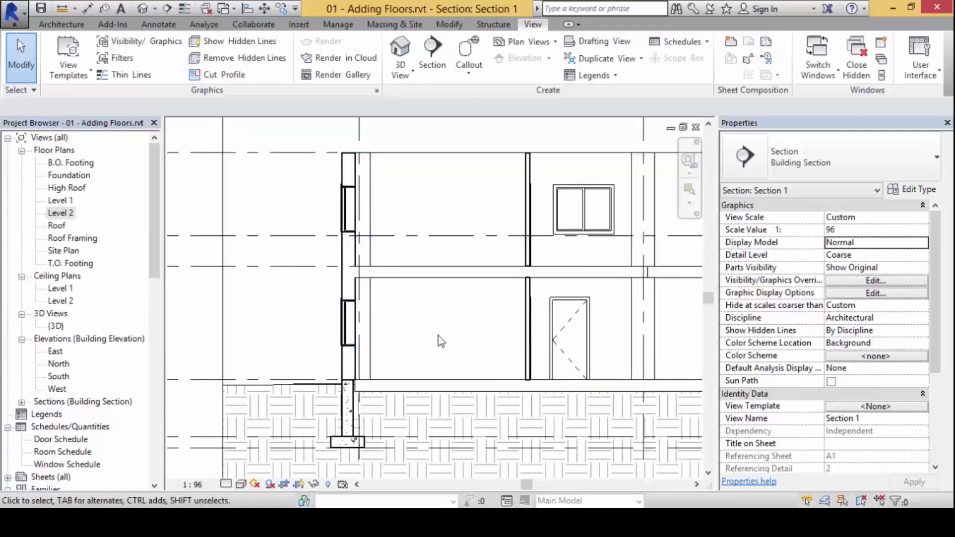
pyautogui.moveTo(350, 253)
pyautogui.mouseDown()
pyautogui.moveTo(325, 271)
pyautogui.moveTo(348, 298)
pyautogui.moveTo(379, 278)
pyautogui.moveTo(348, 252)
pyautogui.mouseUp()
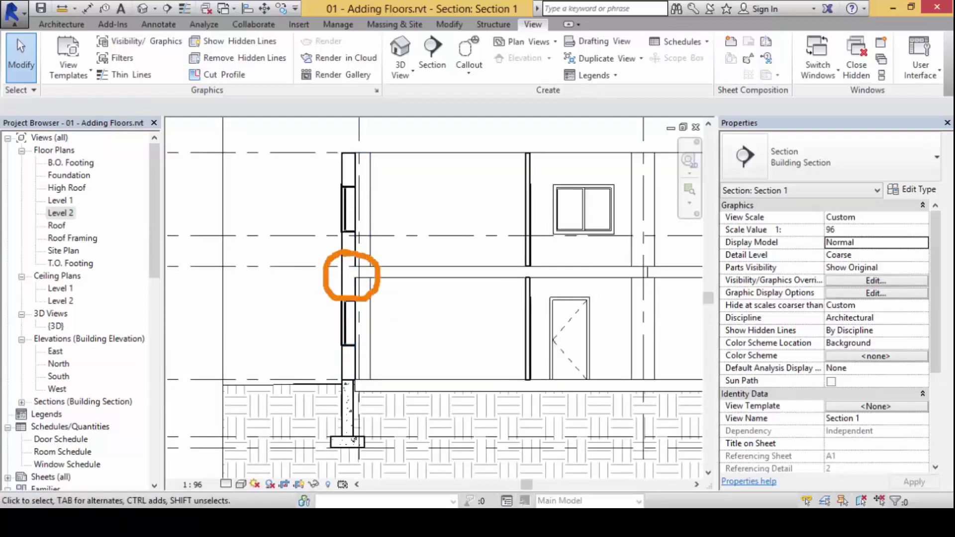
pyautogui.moveTo(344, 365)
pyautogui.mouseDown()
pyautogui.moveTo(349, 422)
pyautogui.moveTo(381, 393)
pyautogui.moveTo(343, 362)
pyautogui.mouseUp()
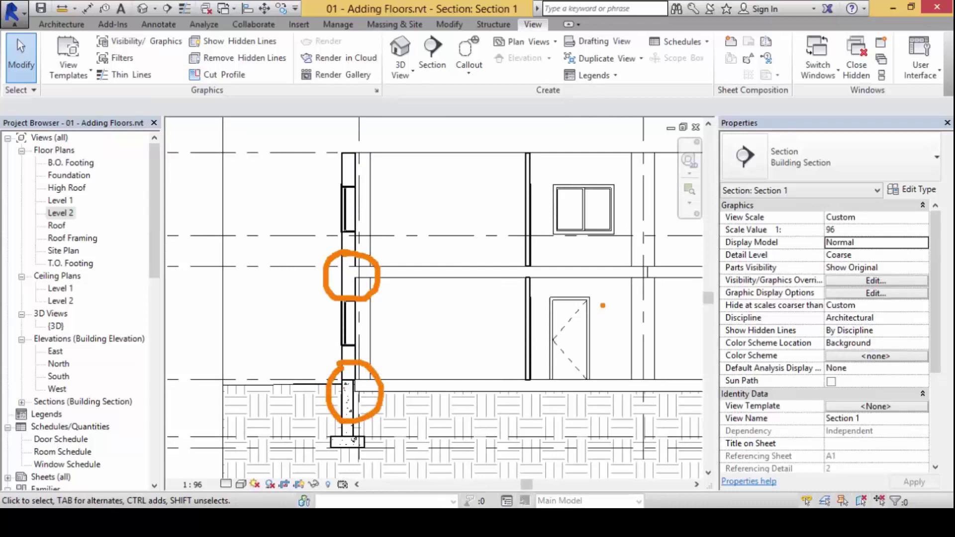
pyautogui.moveTo(648, 264); pyautogui.dragTo(646, 282)
pyautogui.press('Escape')
# Step: Zoom in and out on Section 1 to inspect the wall and floor junctions
pyautogui.scroll(3, 371, 274)
pyautogui.scroll(2, 361, 279)
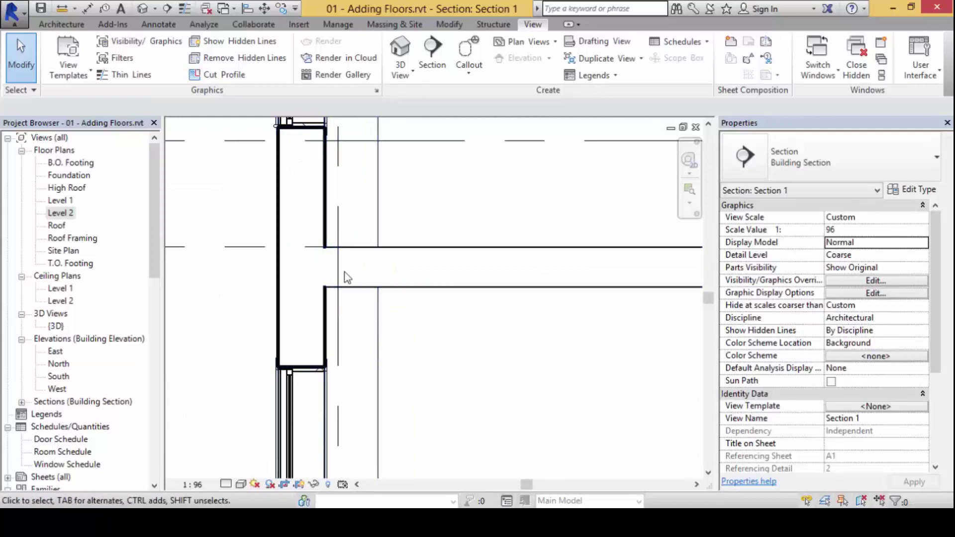
pyautogui.scroll(-4, 440, 428)
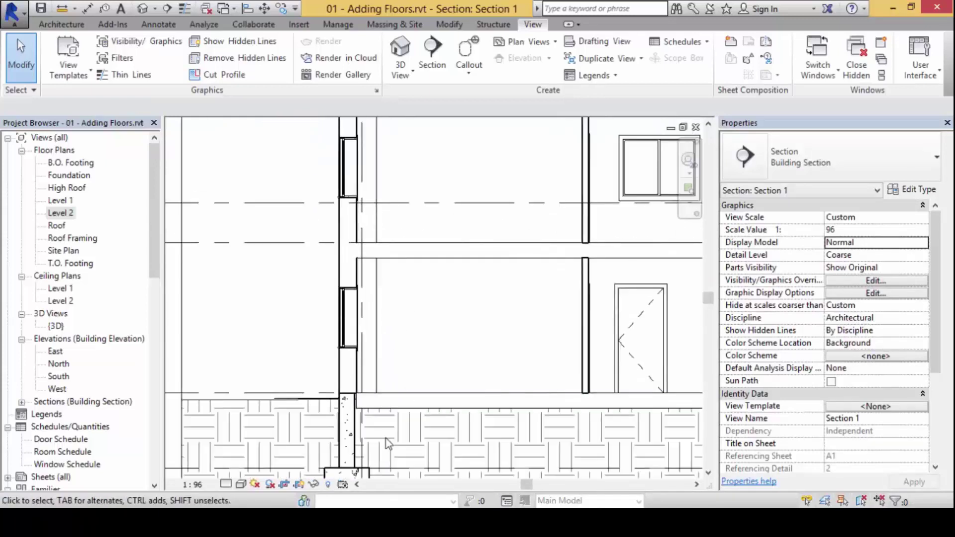
pyautogui.scroll(3, 373, 438)
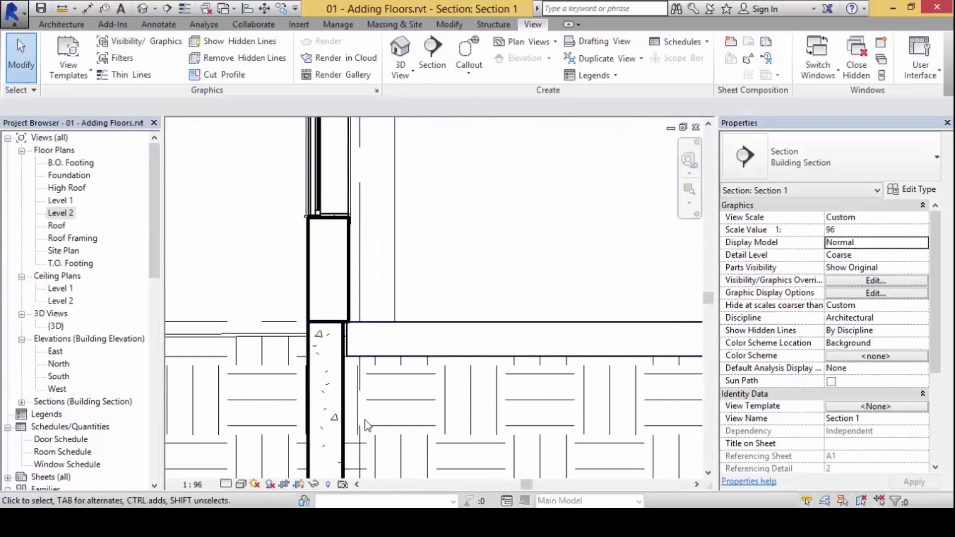
pyautogui.scroll(-3, 373, 423)
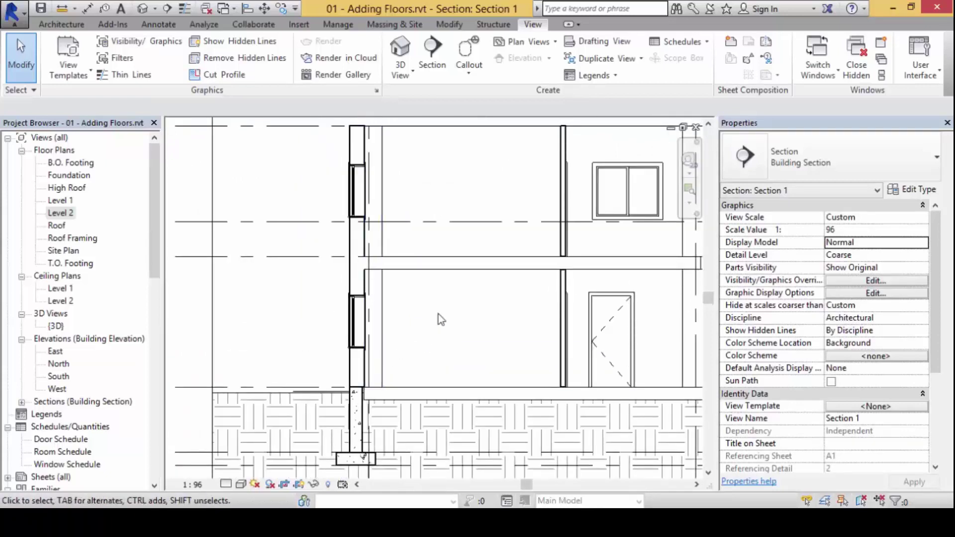
pyautogui.scroll(-2, 447, 298)
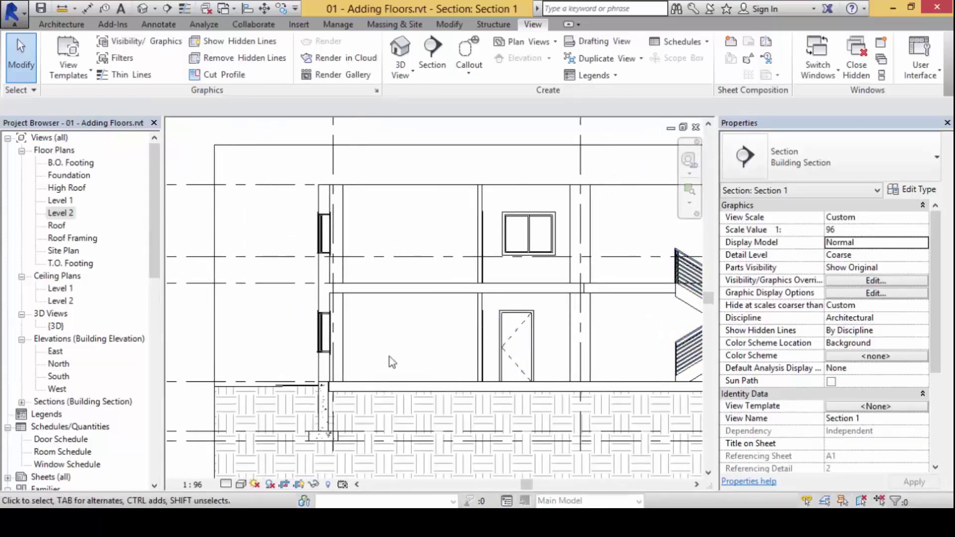
pyautogui.scroll(4, 498, 326)
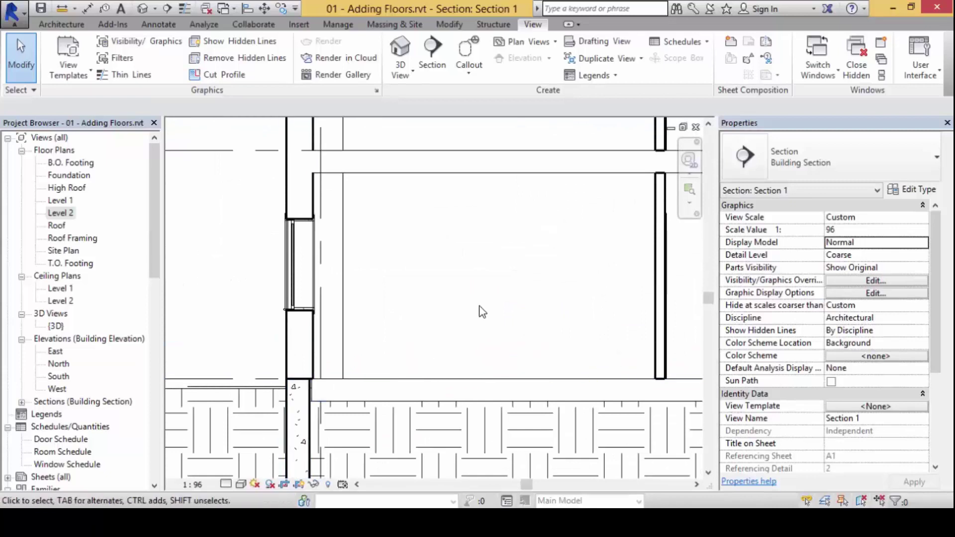
pyautogui.scroll(-2, 488, 314)
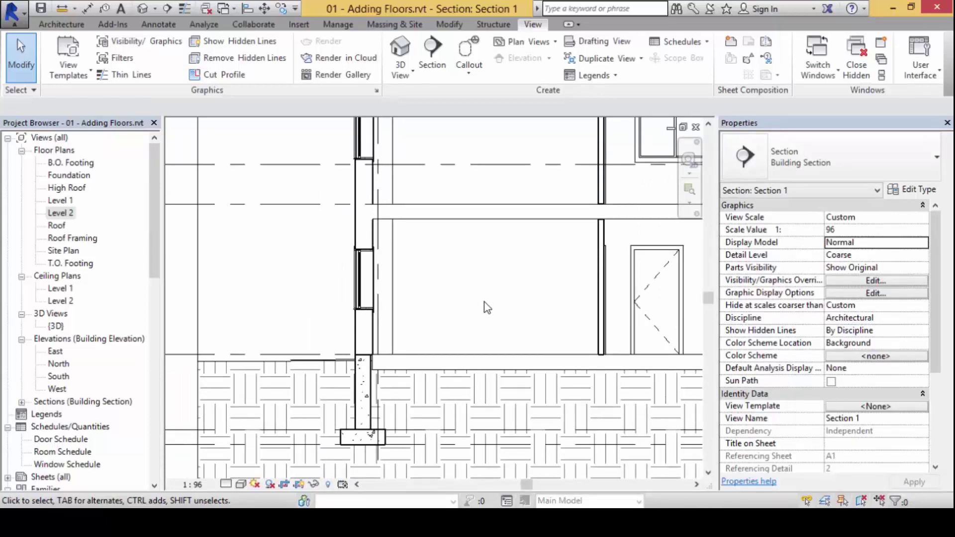
# Step: Set the Section 1 detail level to Fine in Properties
pyautogui.click(855, 255)
pyautogui.click(923, 255)
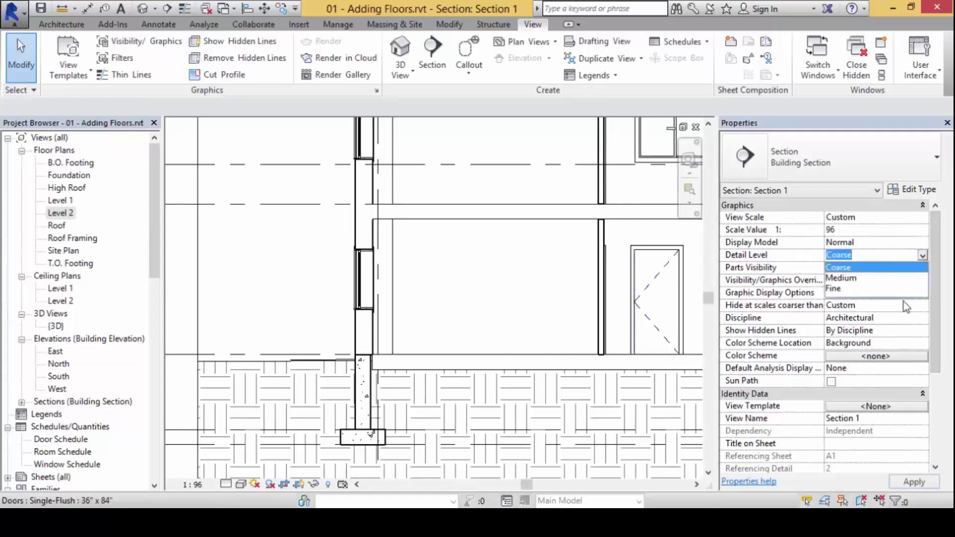
pyautogui.click(846, 262)
pyautogui.press('Down')
pyautogui.press('Down')
# Step: Fit the whole building in the section view, then close 01 - Adding Floors.rvt
pyautogui.scroll(3, 358, 224)
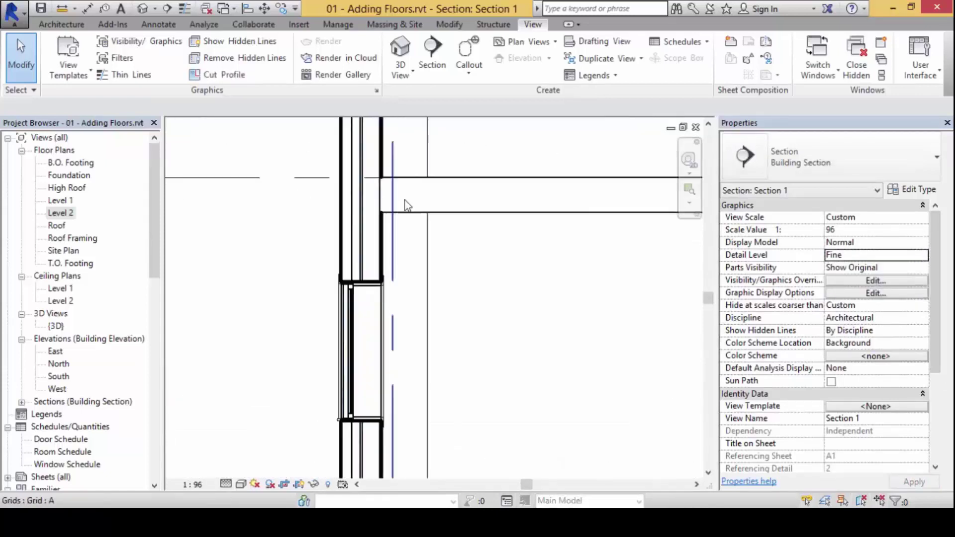
pyautogui.scroll(-3, 462, 347)
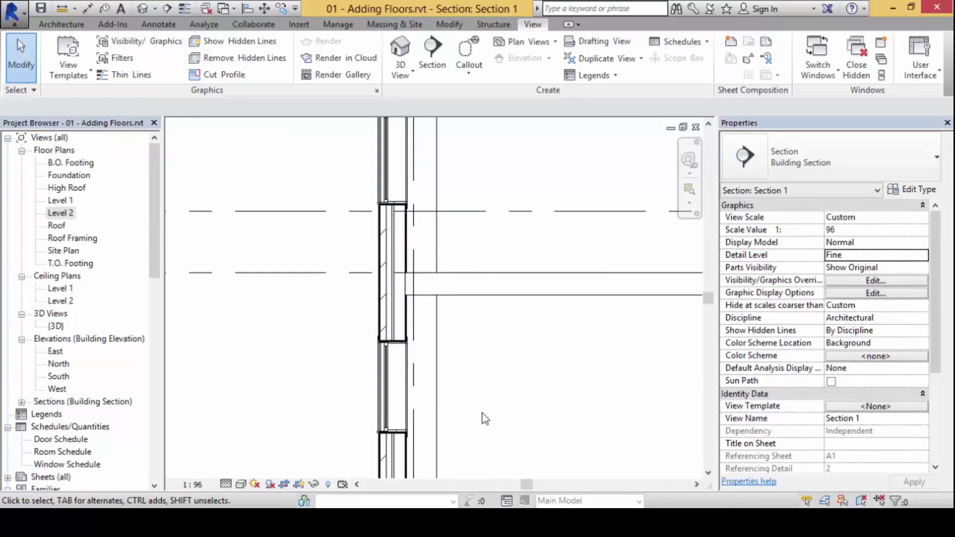
pyautogui.scroll(-1, 485, 428)
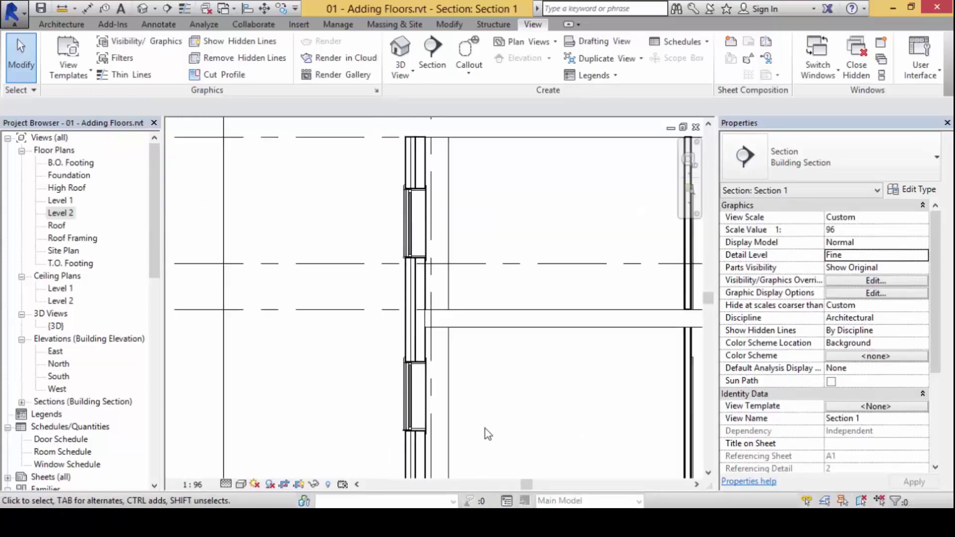
pyautogui.middleClick(517, 398)
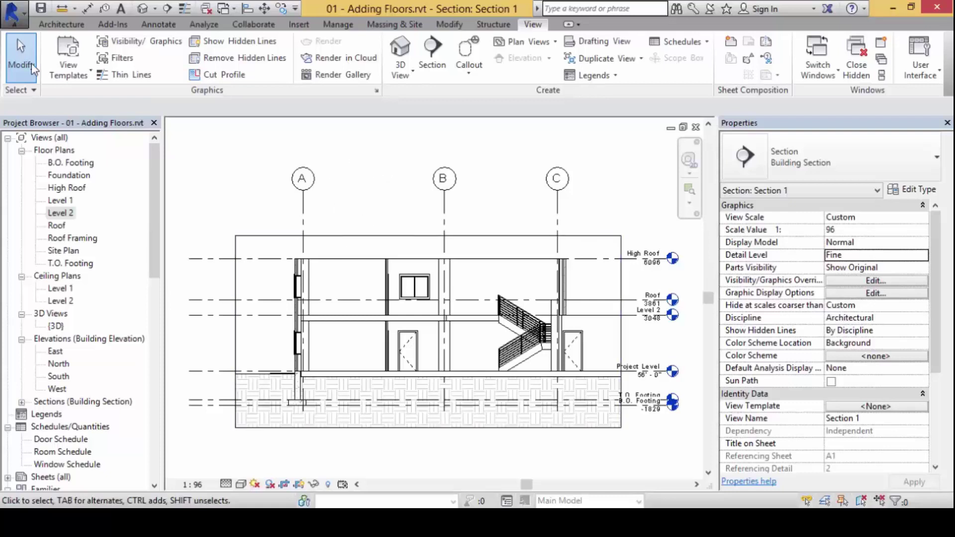
pyautogui.click(13, 11)
pyautogui.click(25, 480)
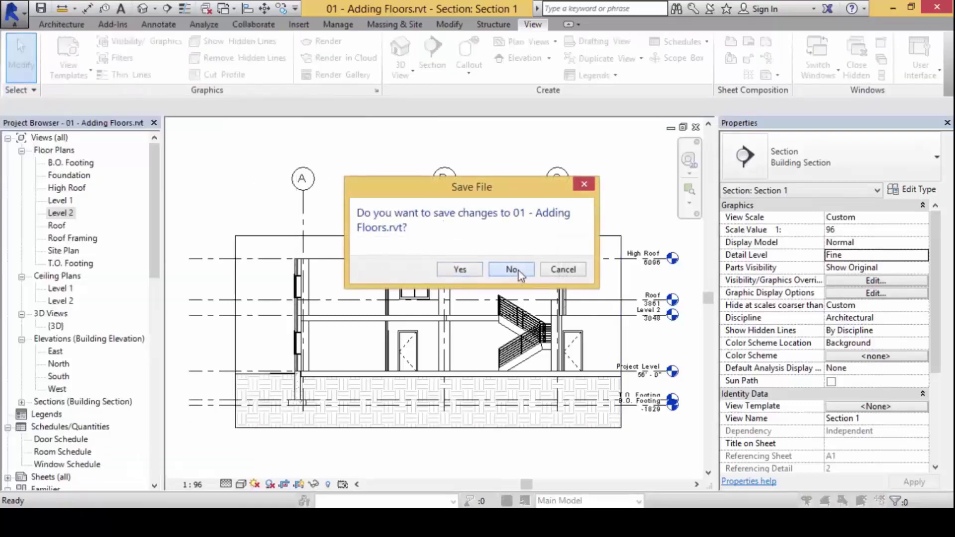